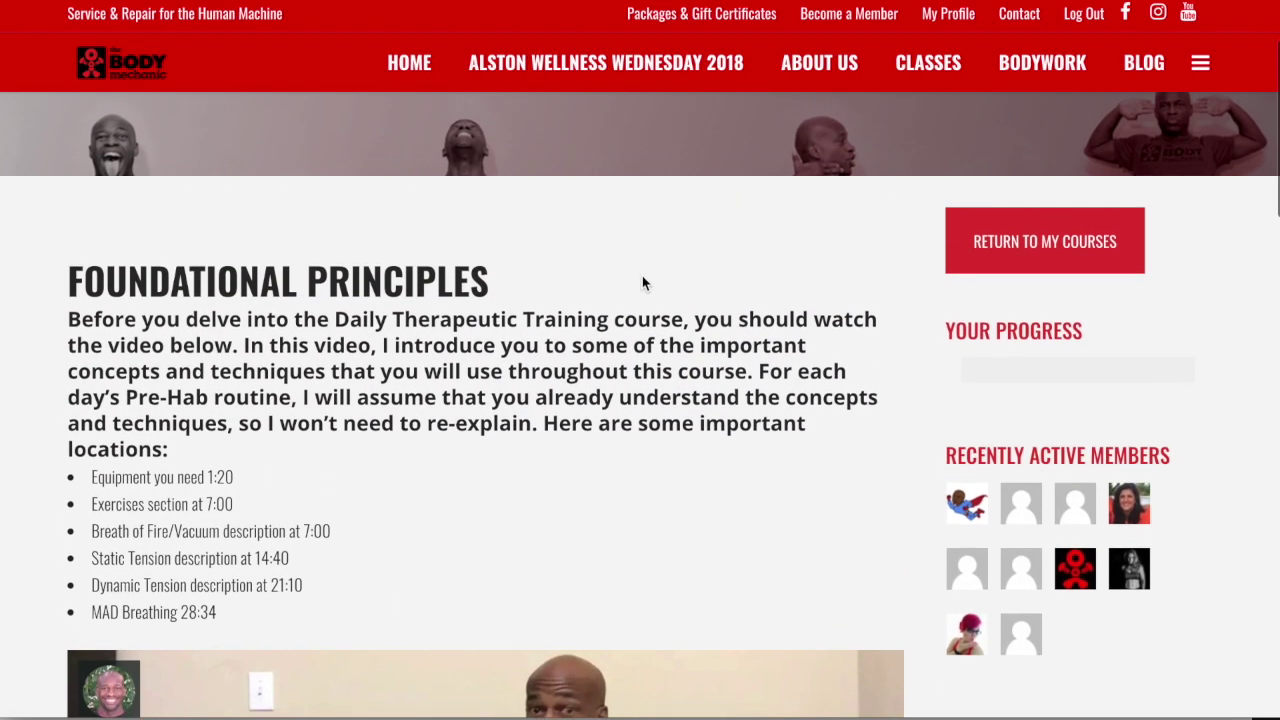
Return to My Courses to list the April 2018 Daily Pre-Hab Course and Pre-Hab Theories and Techniques
left_click(1058, 265)
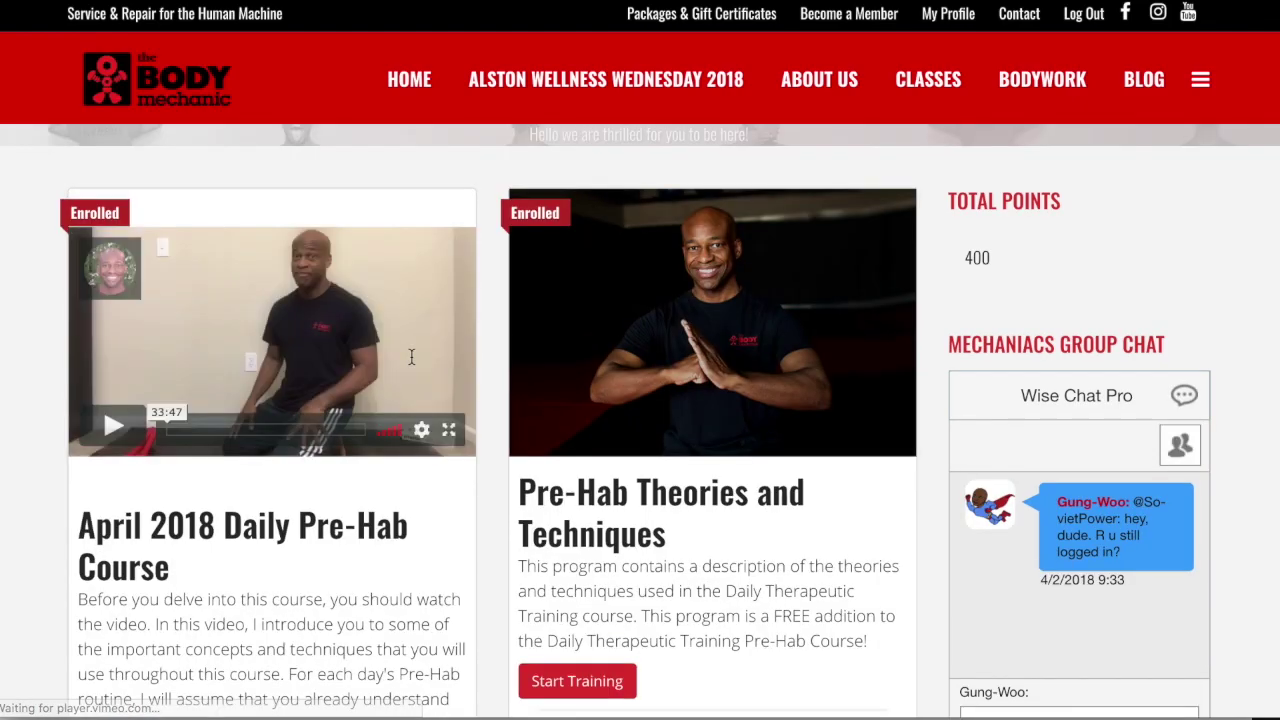
Start training in the April 2018 Daily Pre-Hab Course
scroll(435, 378, "down", 5)
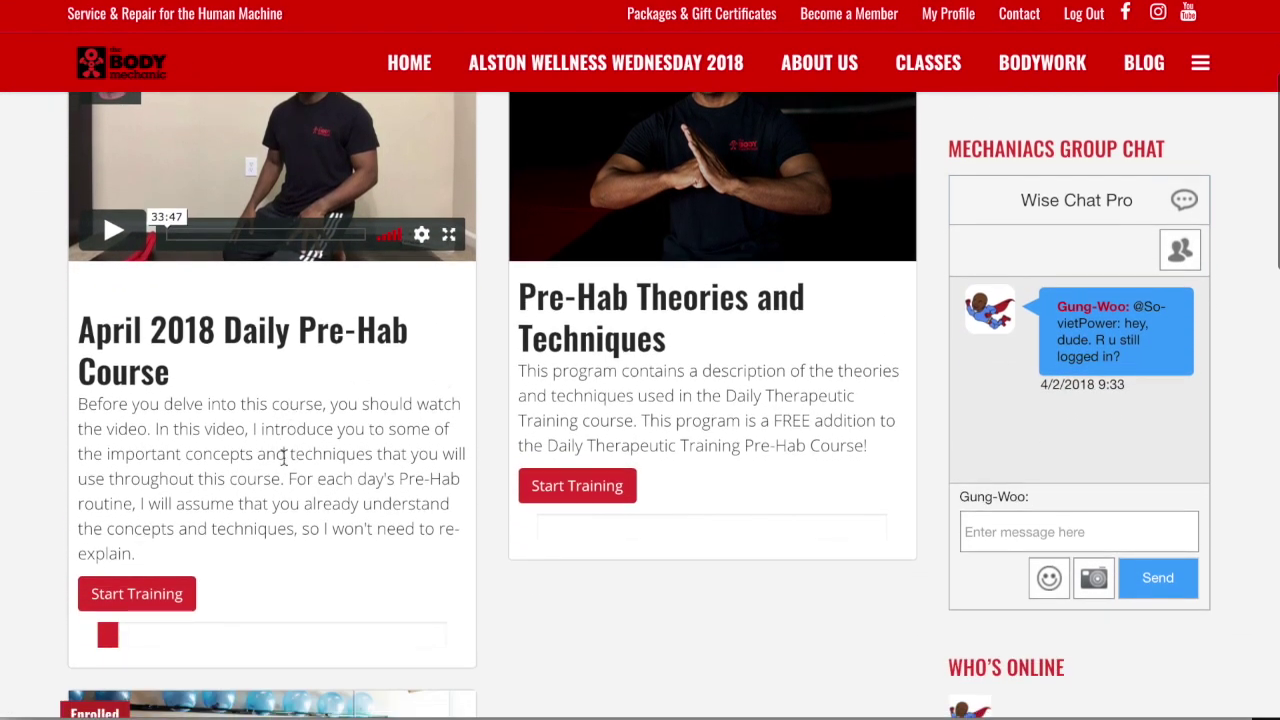
scroll(285, 470, "down", 1)
left_click(141, 563)
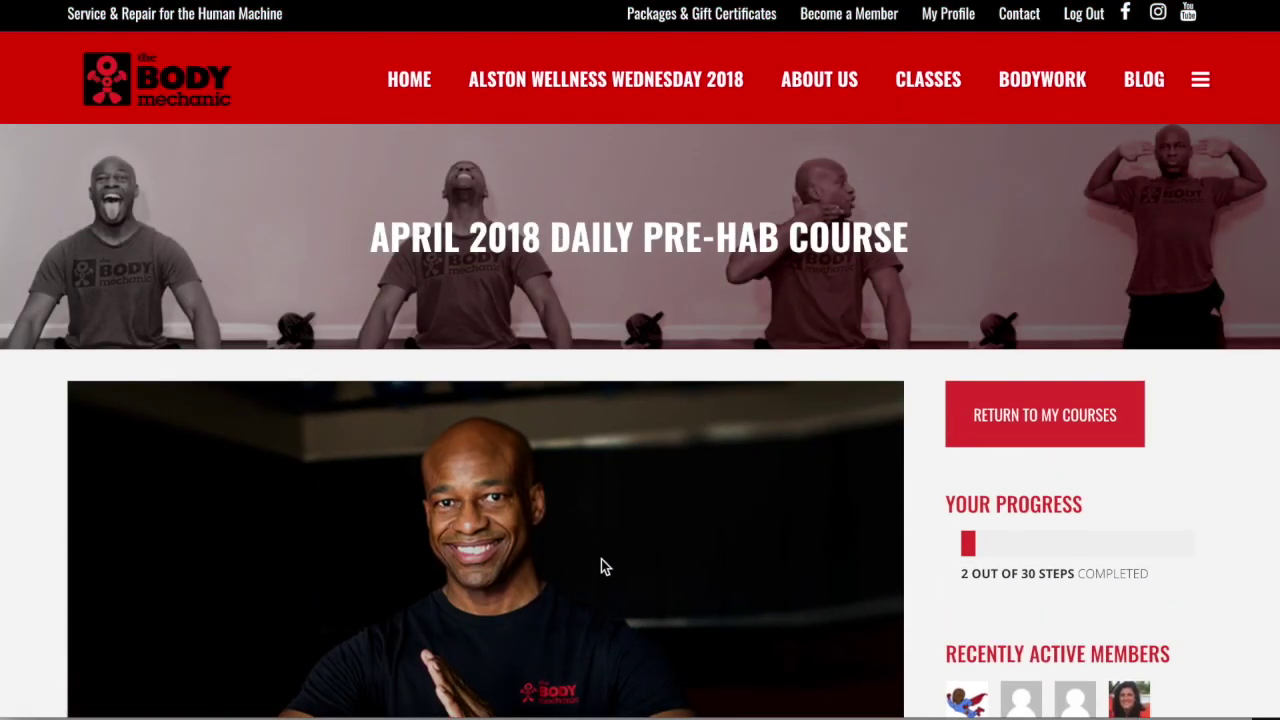
Scroll down the course page to the Course Navigation list of dated daily trainings
scroll(860, 570, "down", 2)
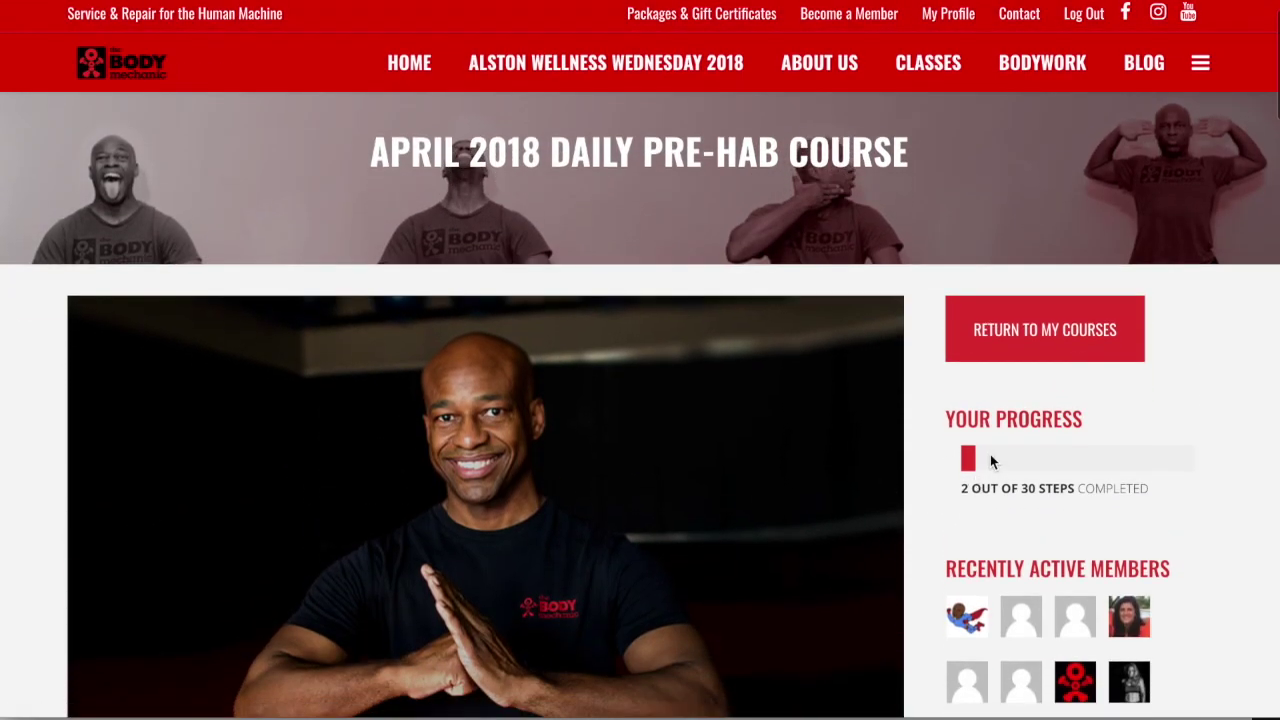
scroll(954, 495, "down", 4)
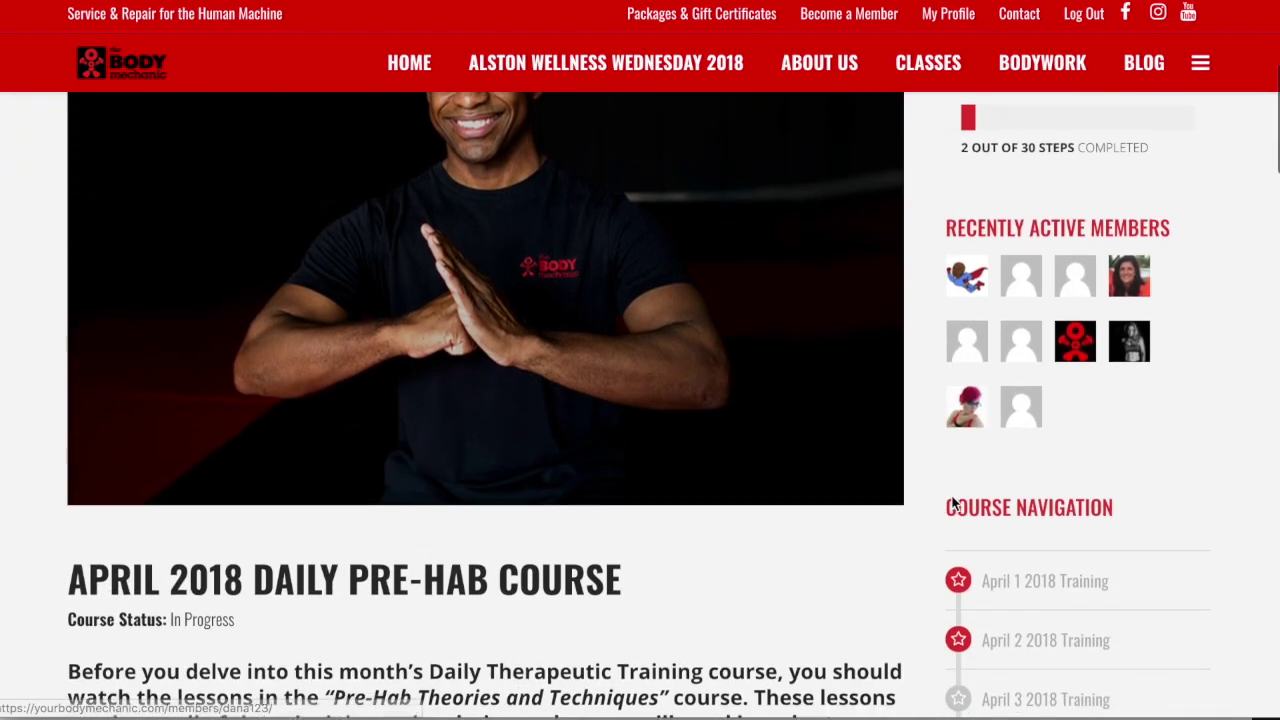
scroll(926, 491, "down", 1)
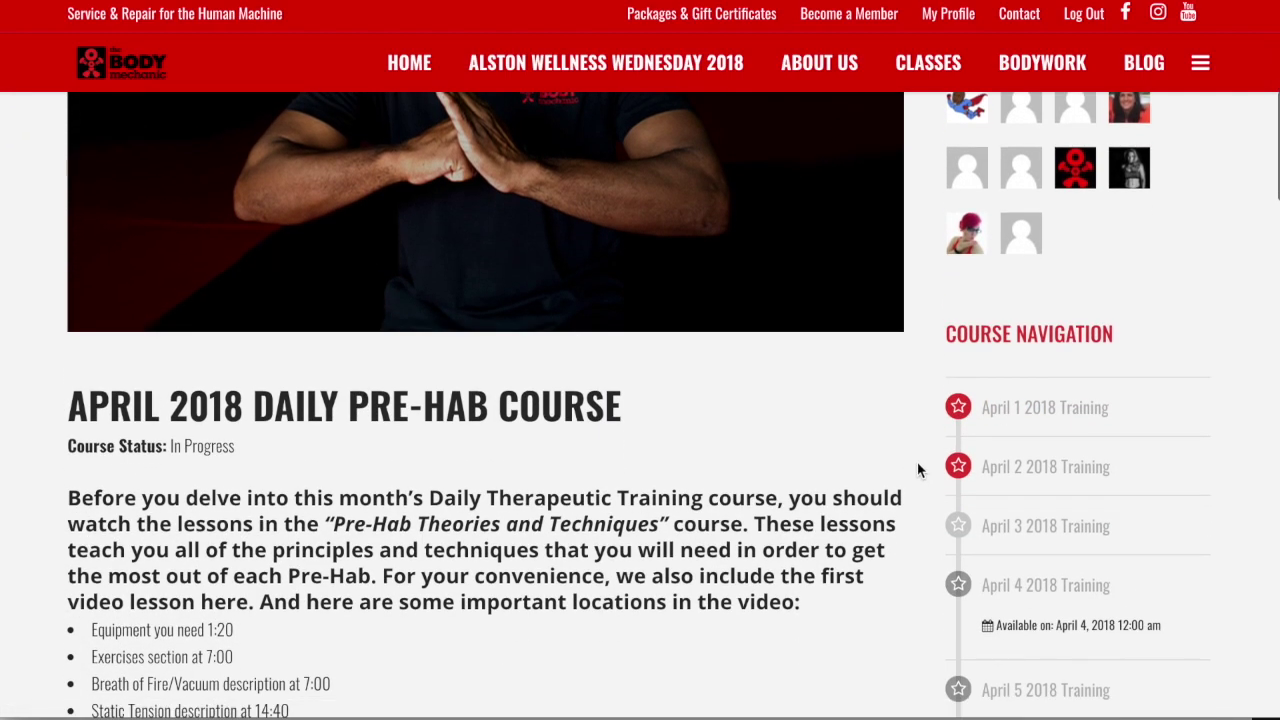
scroll(890, 447, "down", 1)
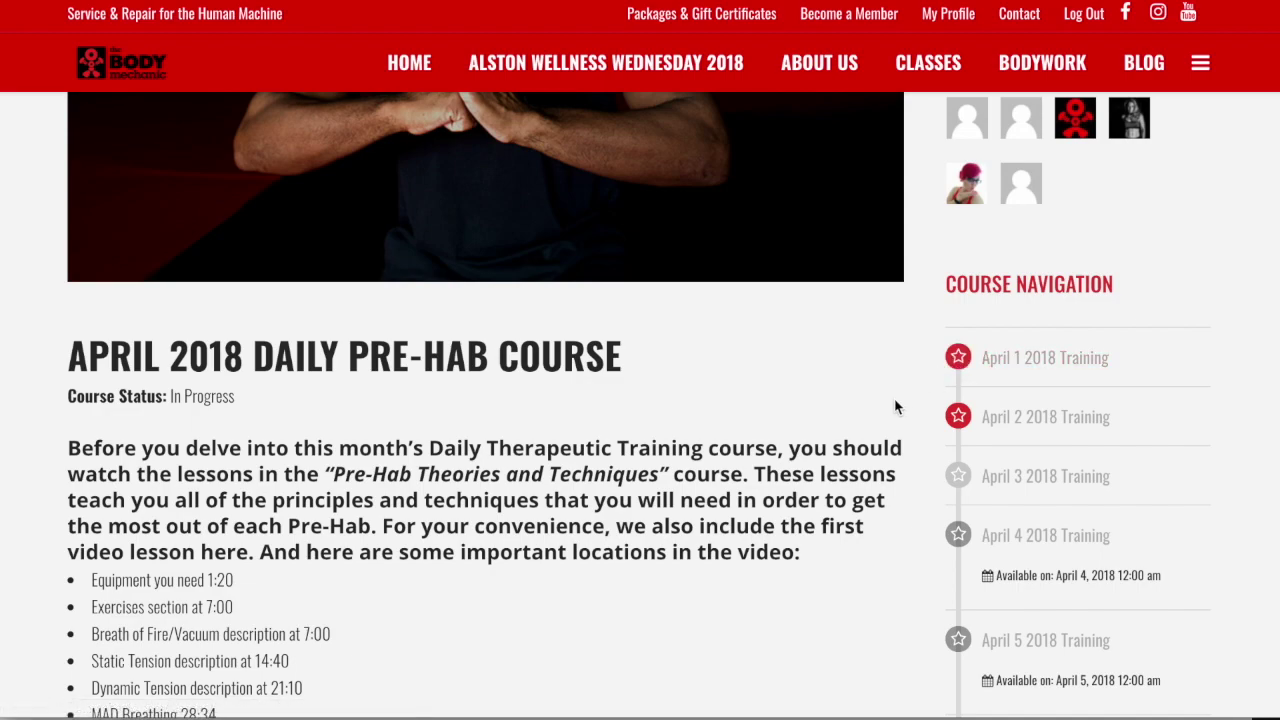
scroll(894, 402, "down", 1)
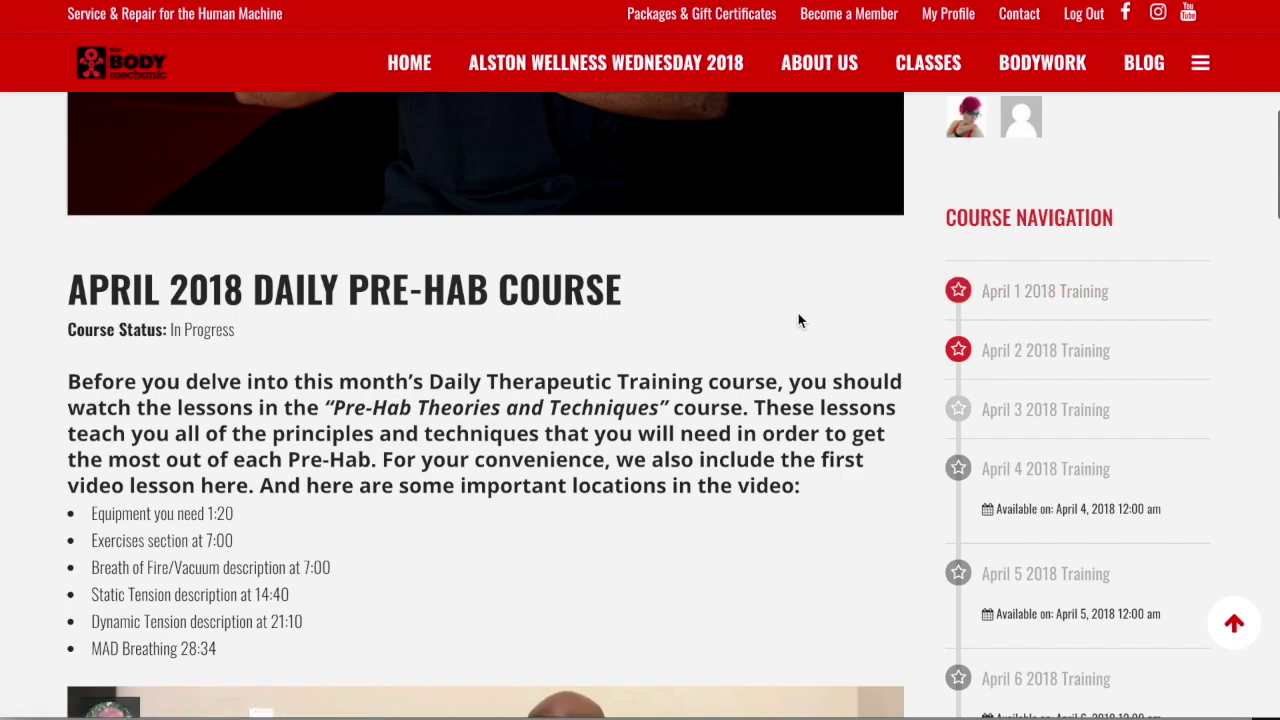
left_click(951, 352)
scroll(892, 428, "down", 1)
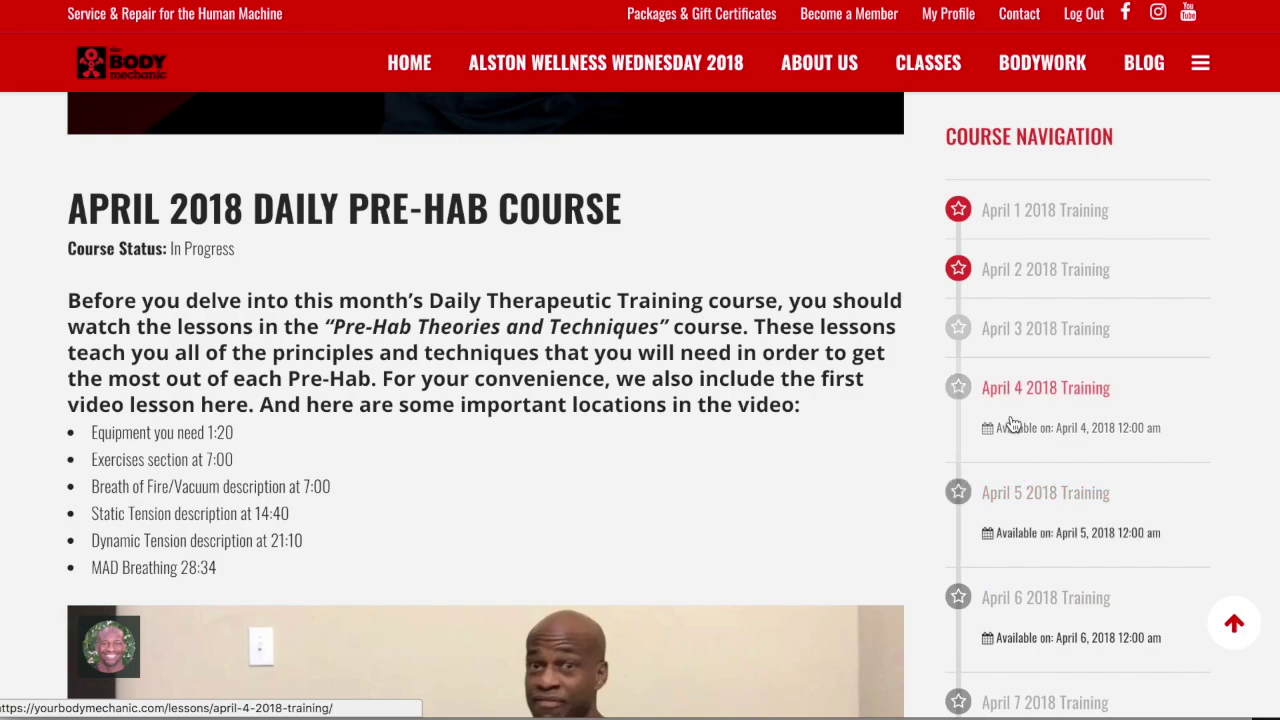
scroll(1010, 424, "up", 2)
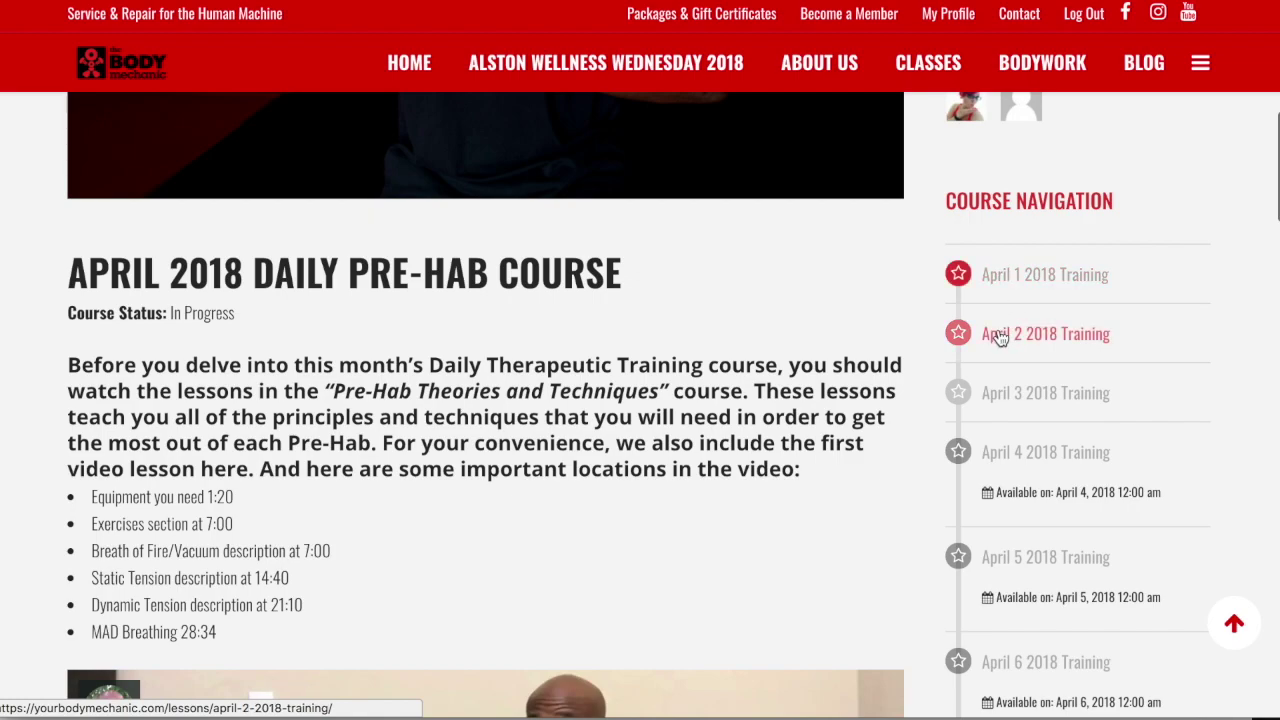
Open the April 2 2018 Training lesson and read its no-access notice
left_click(1001, 339)
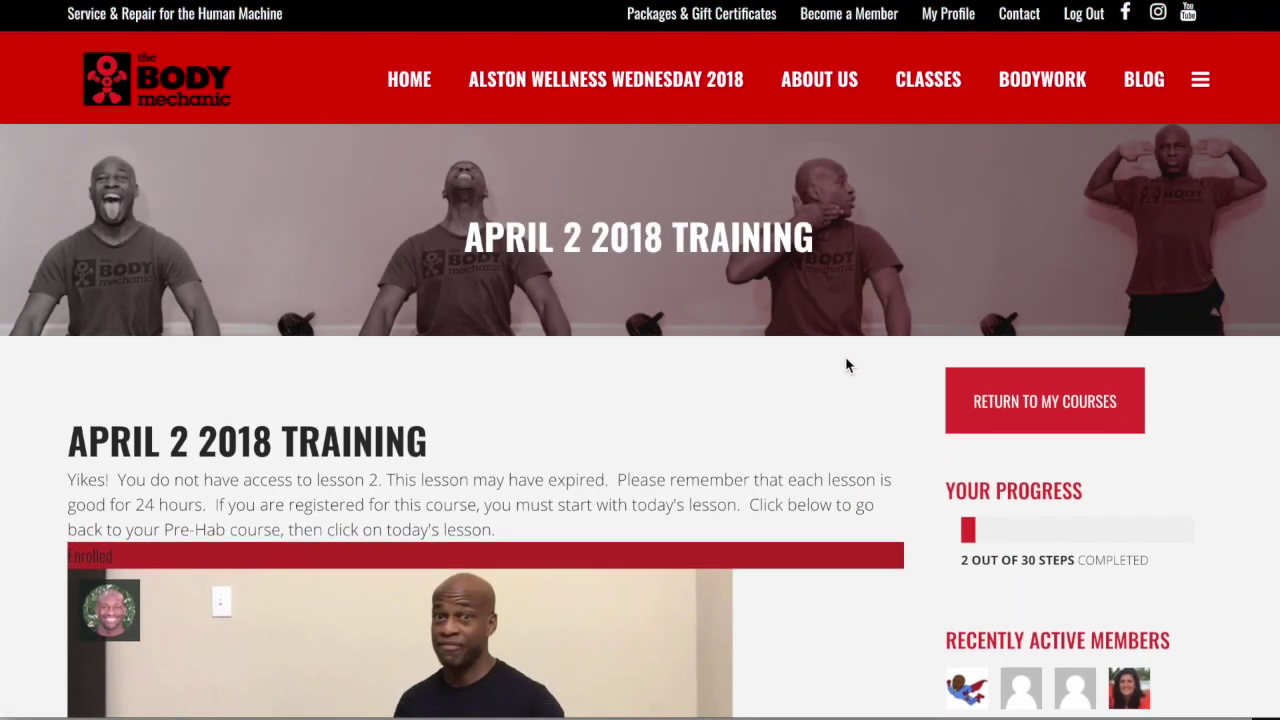
scroll(694, 378, "down", 2)
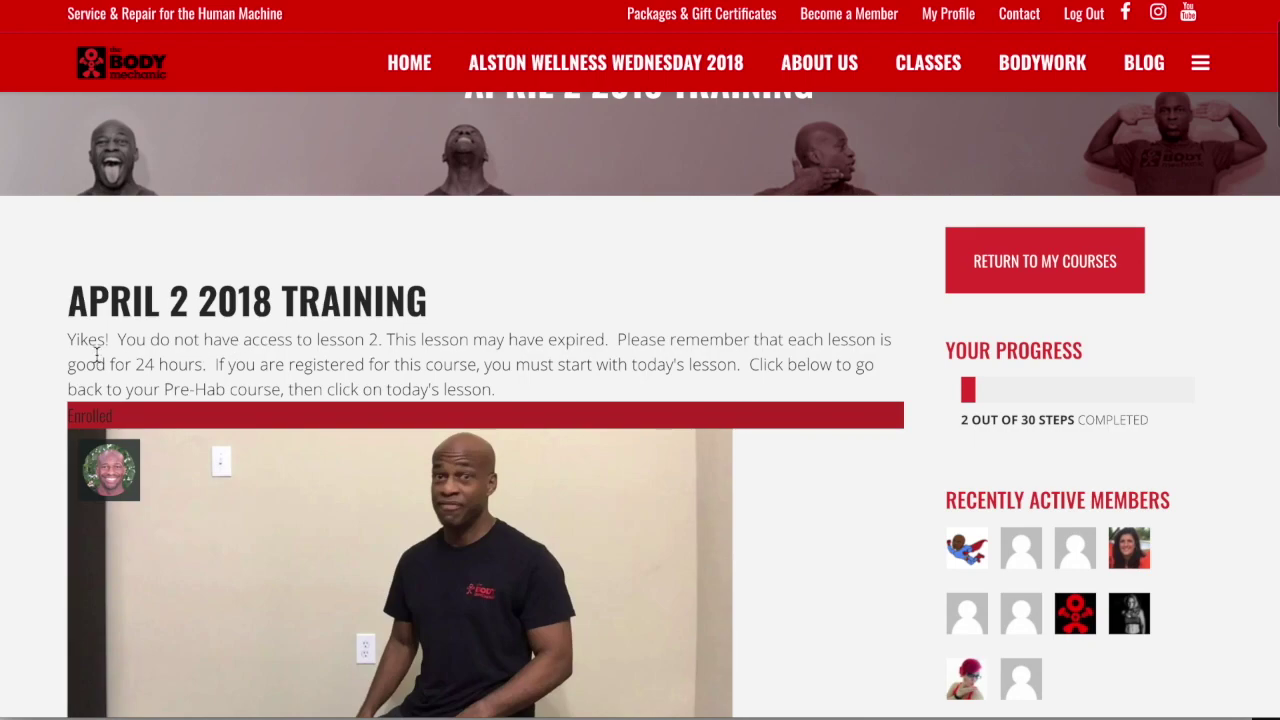
left_click_drag(70, 342, 350, 343)
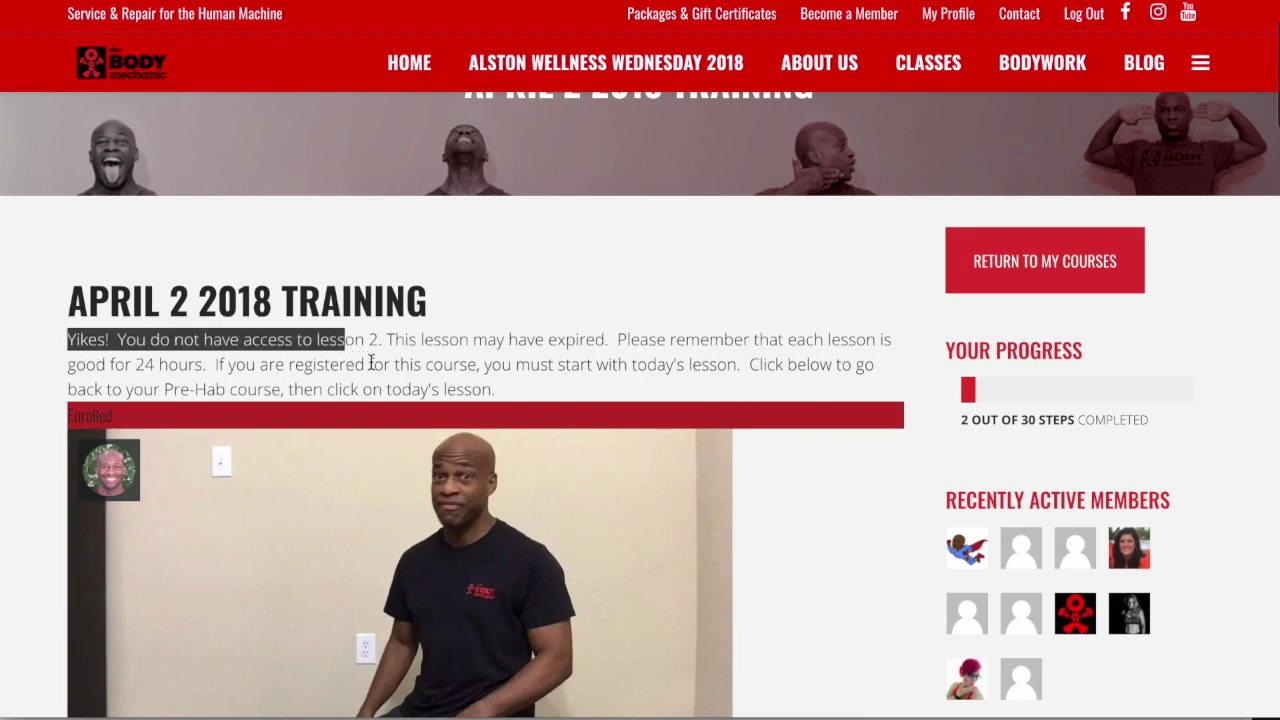
left_click(468, 319)
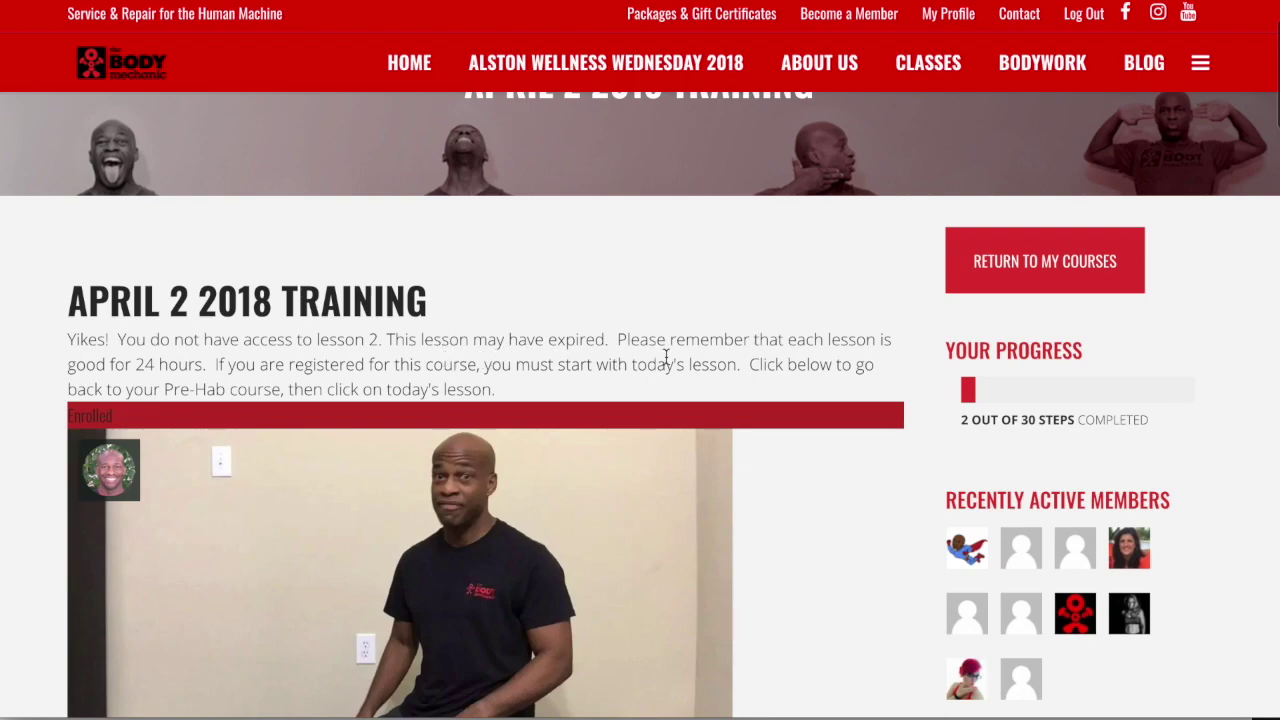
Open the April 4 2018 Training lesson, available only on April 4, 2018
scroll(665, 356, "up", 1)
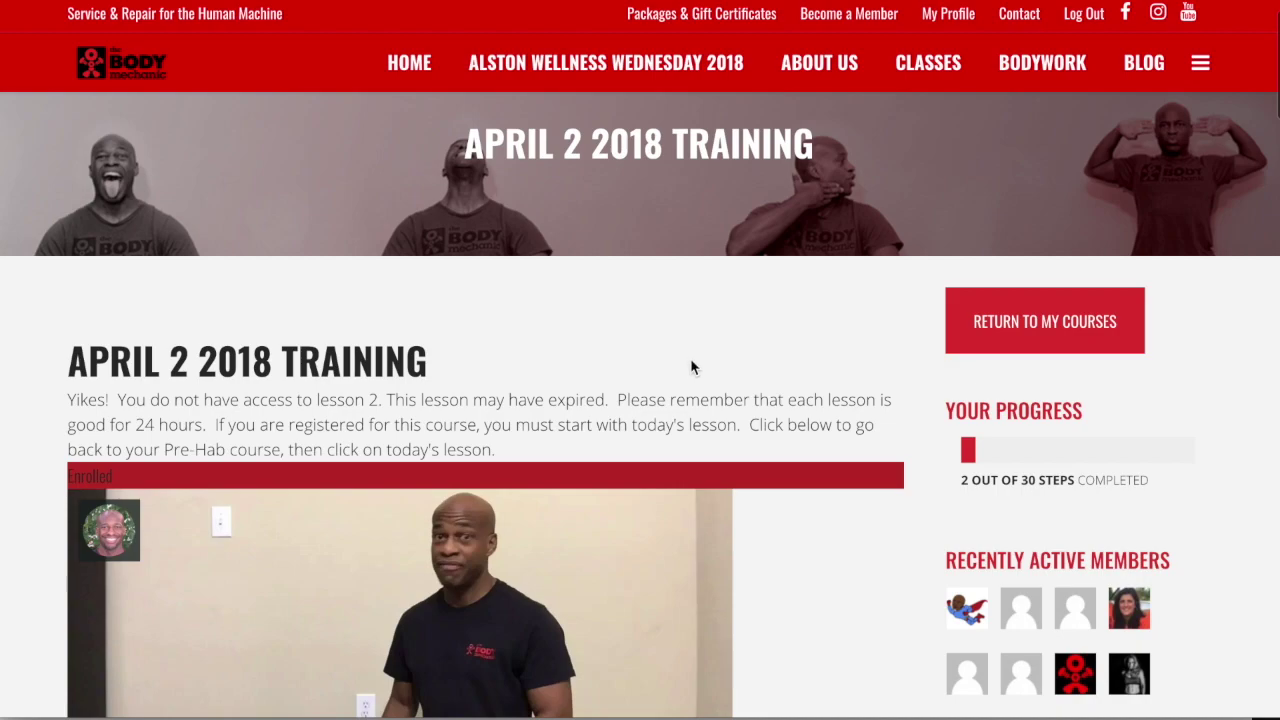
scroll(690, 367, "down", 6)
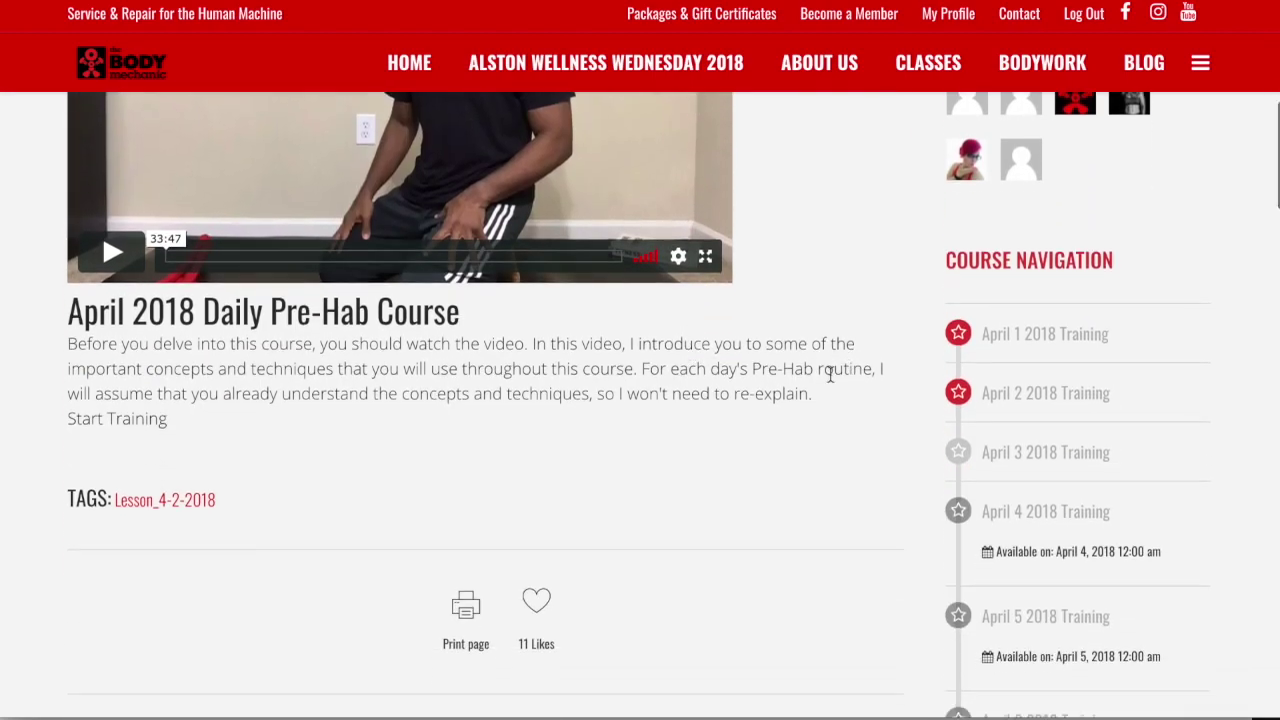
scroll(829, 373, "down", 1)
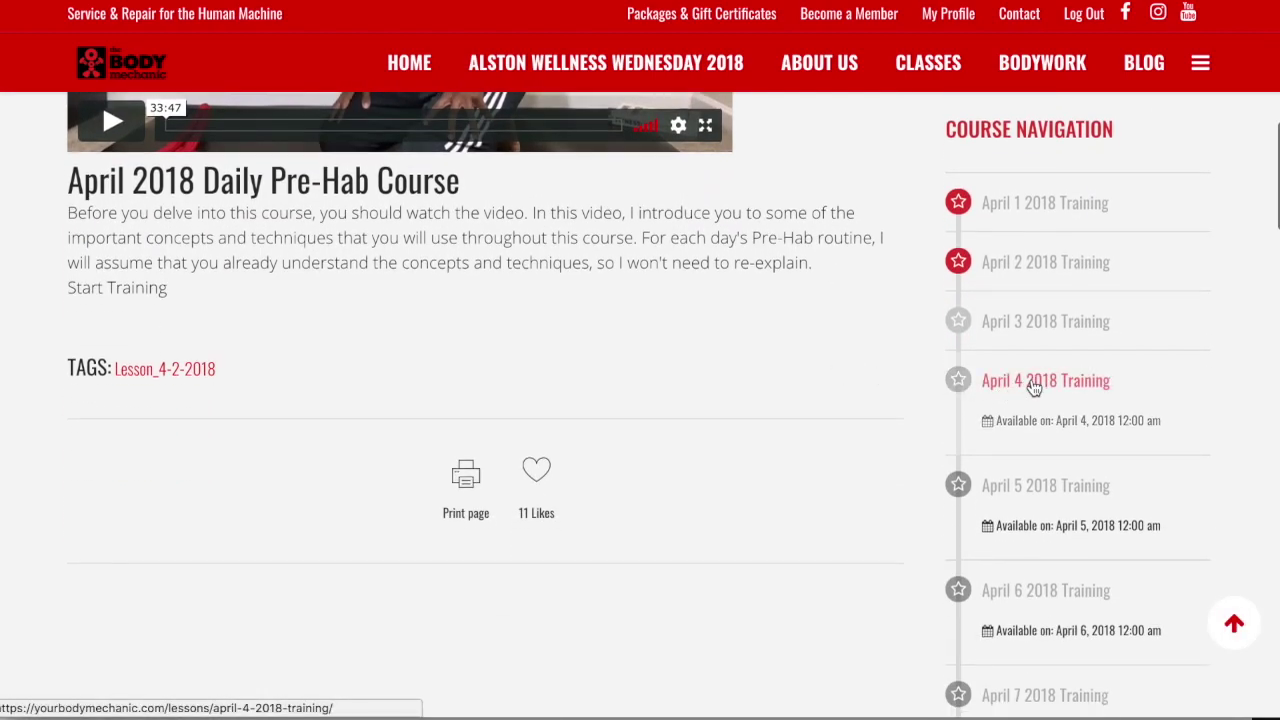
left_click(1035, 388)
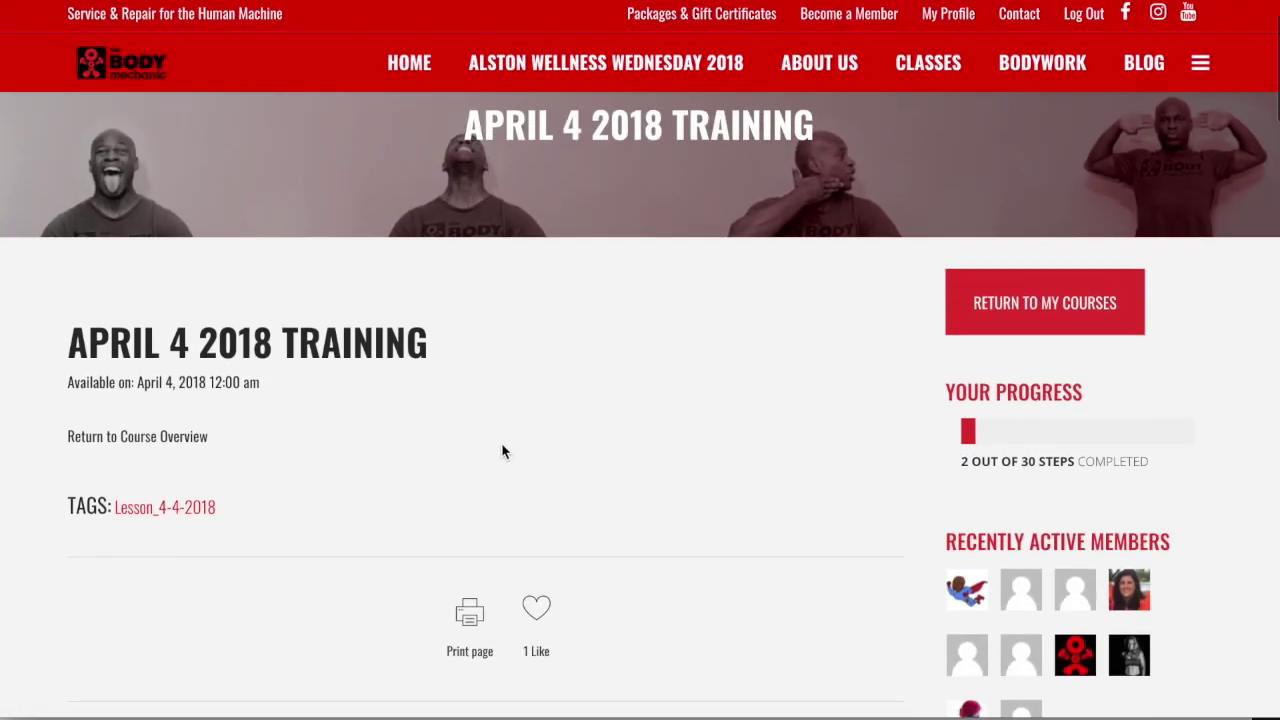
Go back to the course overview and scroll through it
scroll(503, 452, "down", 1)
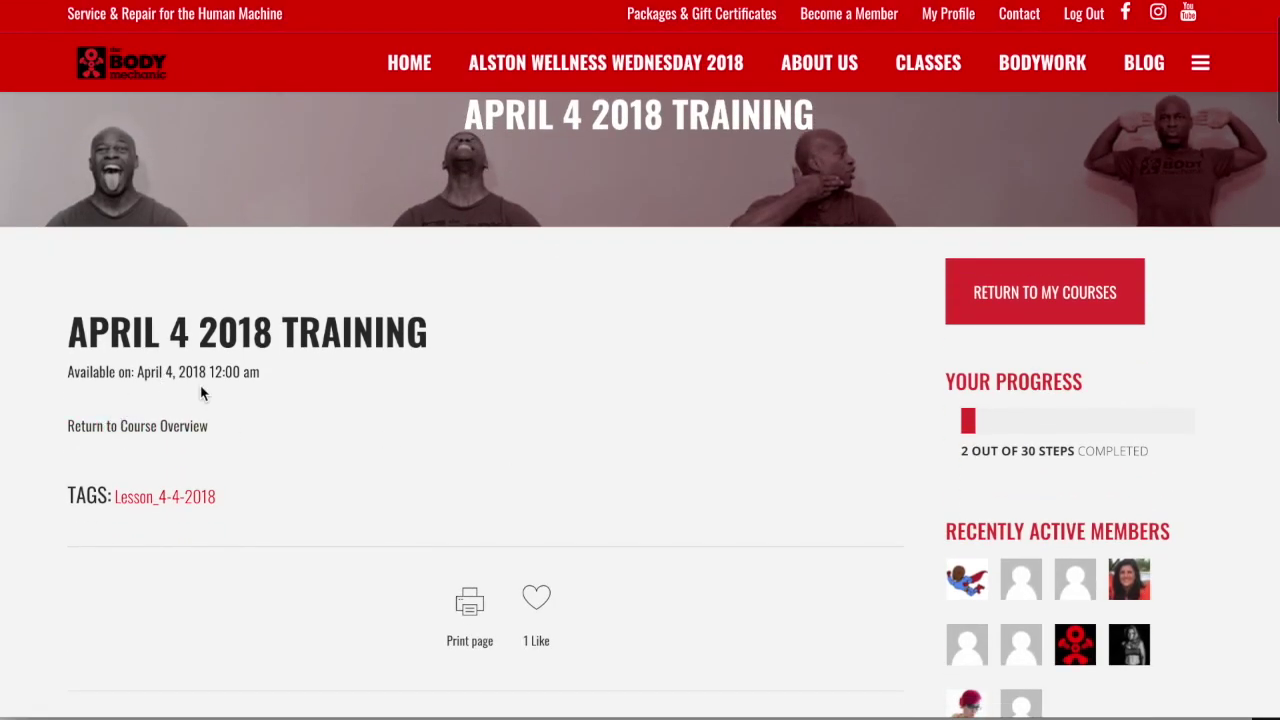
left_click(147, 430)
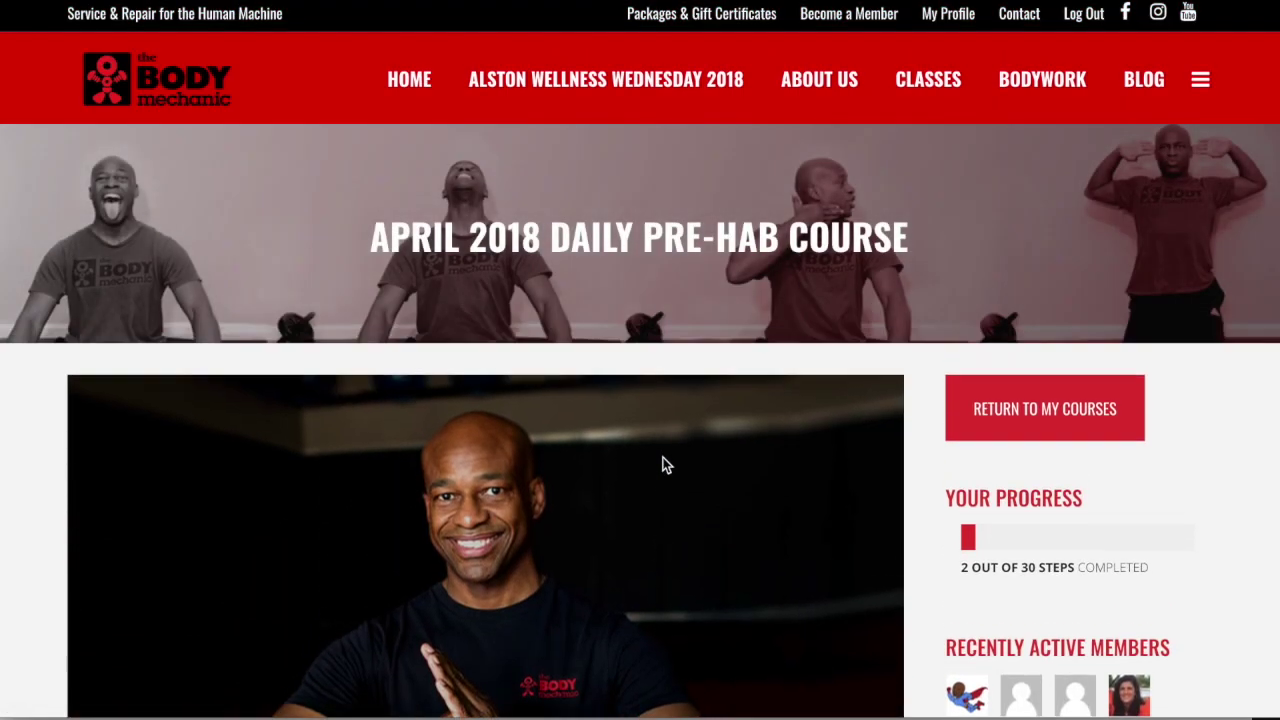
scroll(663, 455, "down", 7)
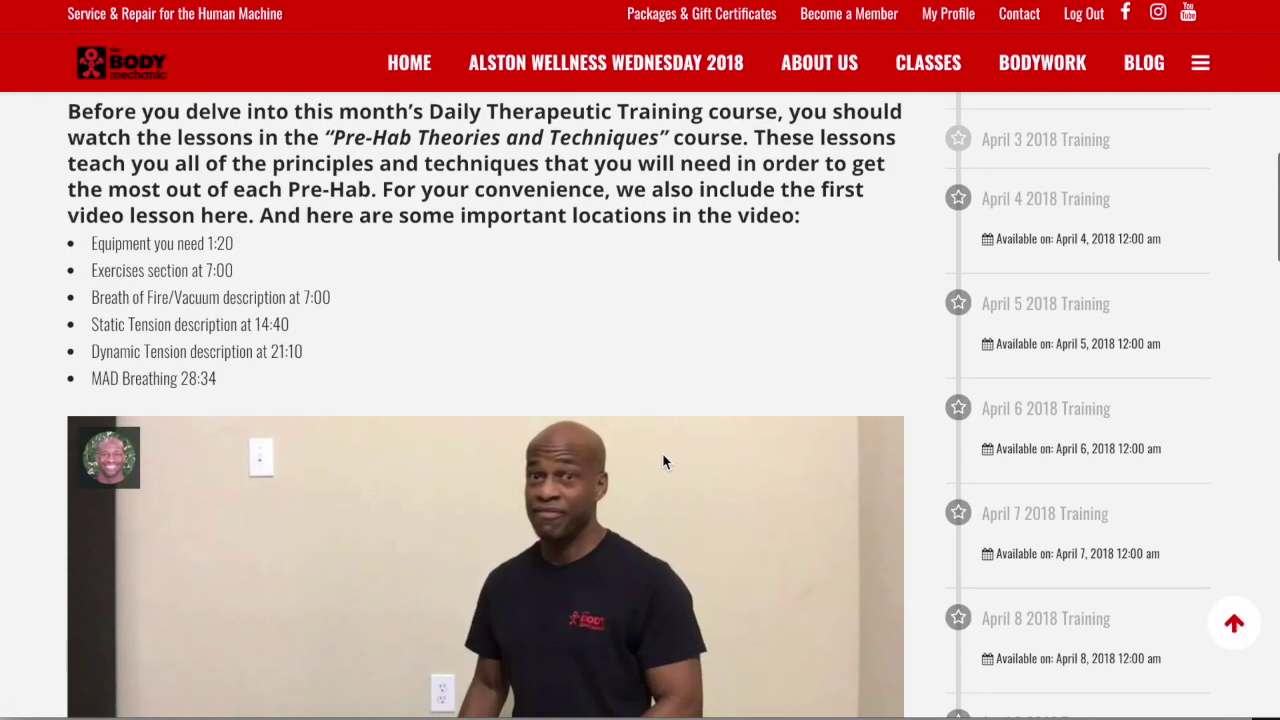
scroll(666, 446, "up", 1)
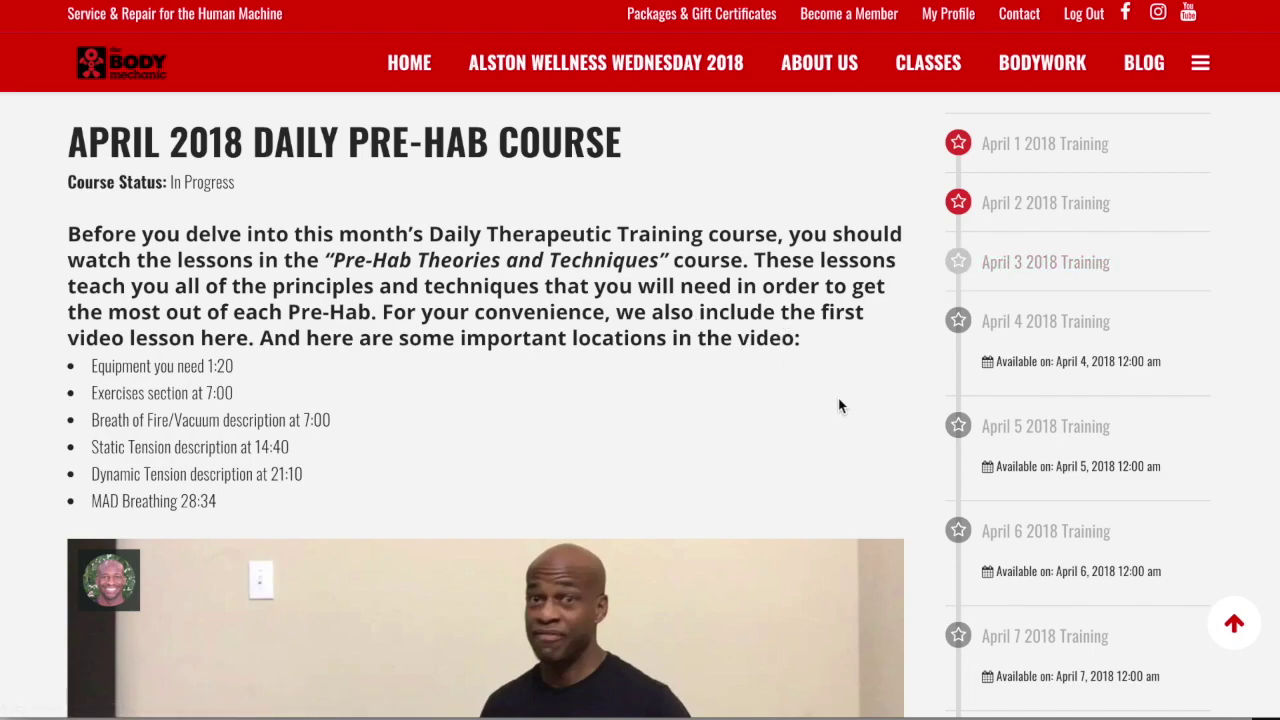
scroll(838, 400, "down", 2)
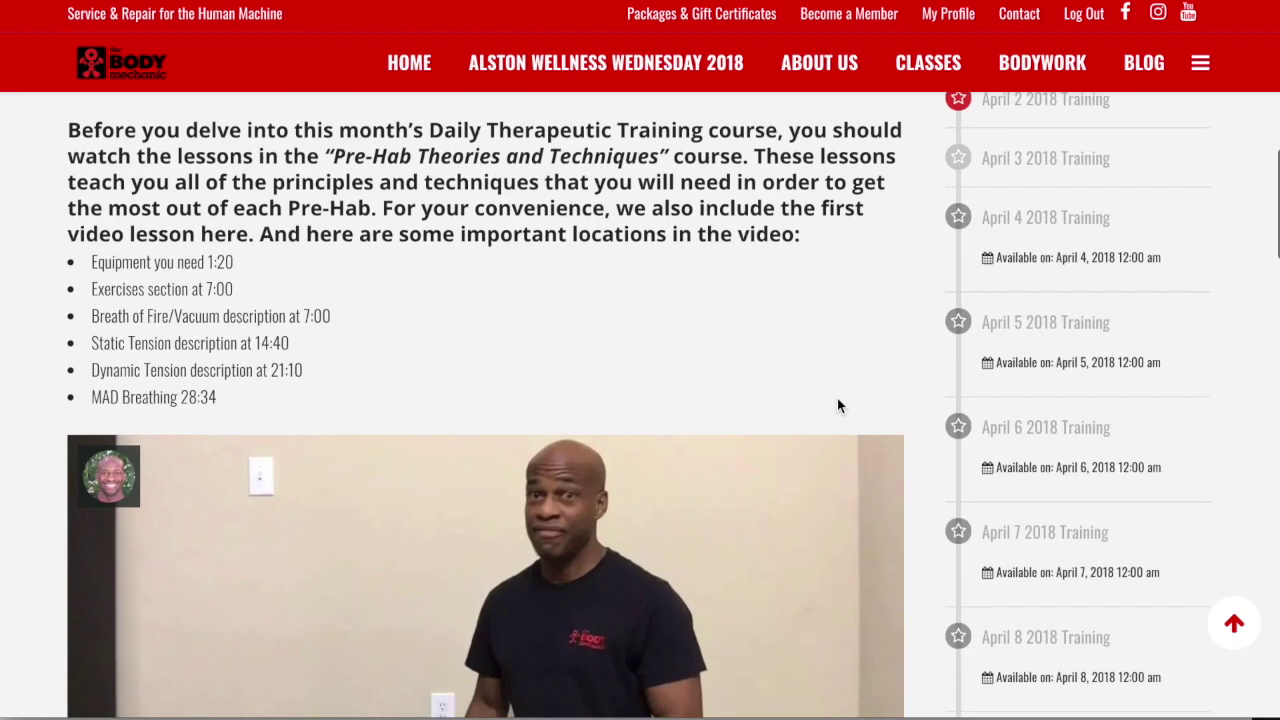
scroll(838, 405, "up", 1)
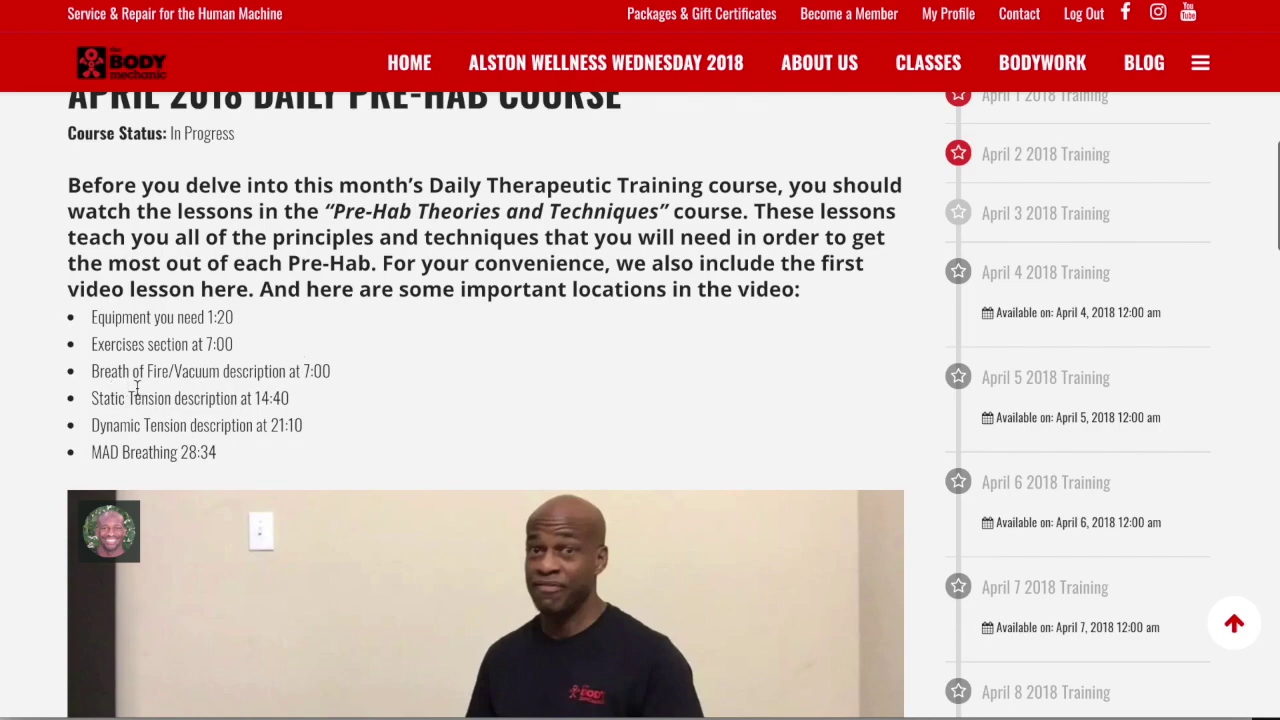
Check the Breath of Fire video timestamp, then open the April 3 2018 Training lesson
left_click_drag(295, 371, 311, 374)
scroll(482, 399, "down", 5)
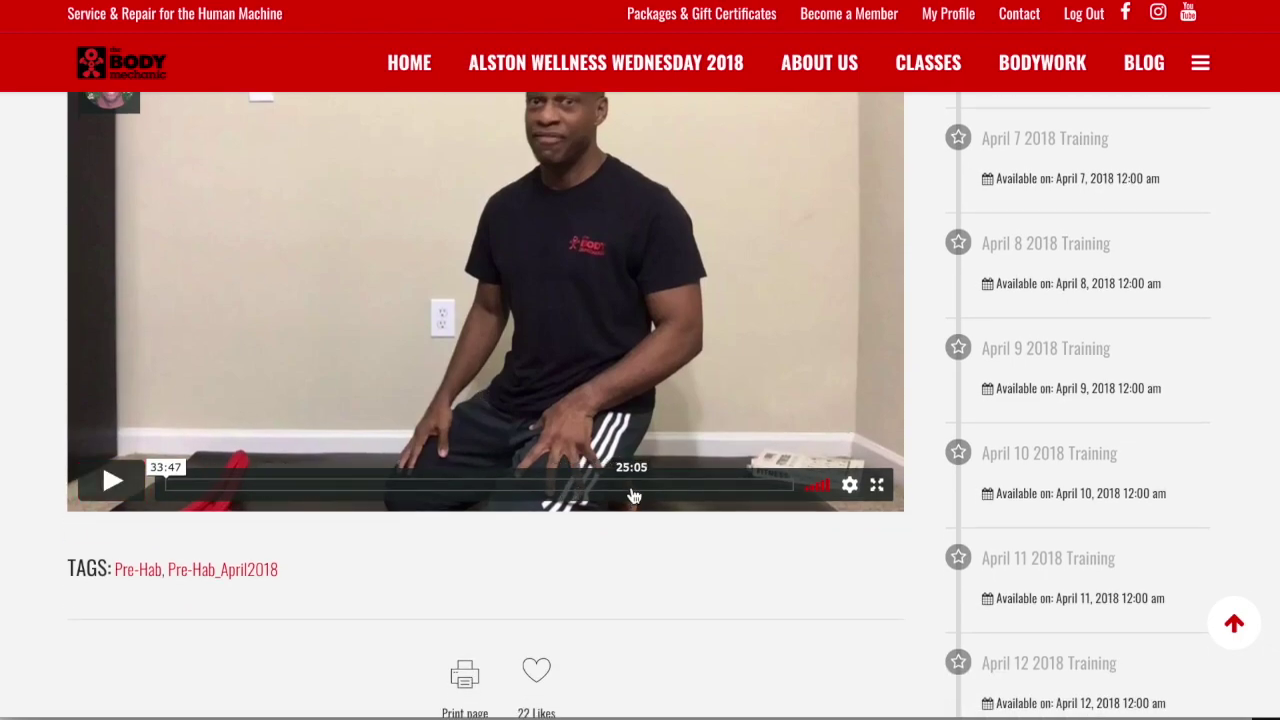
scroll(710, 543, "down", 6)
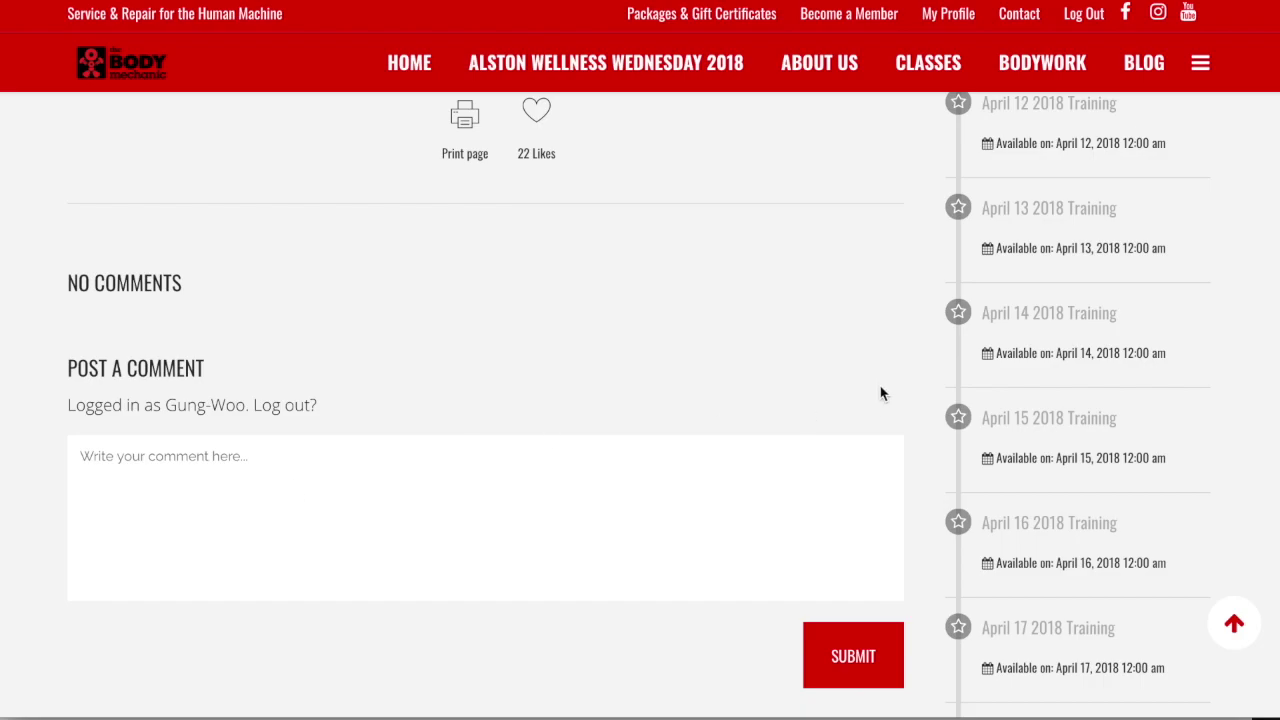
scroll(880, 391, "up", 4)
scroll(880, 391, "up", 9)
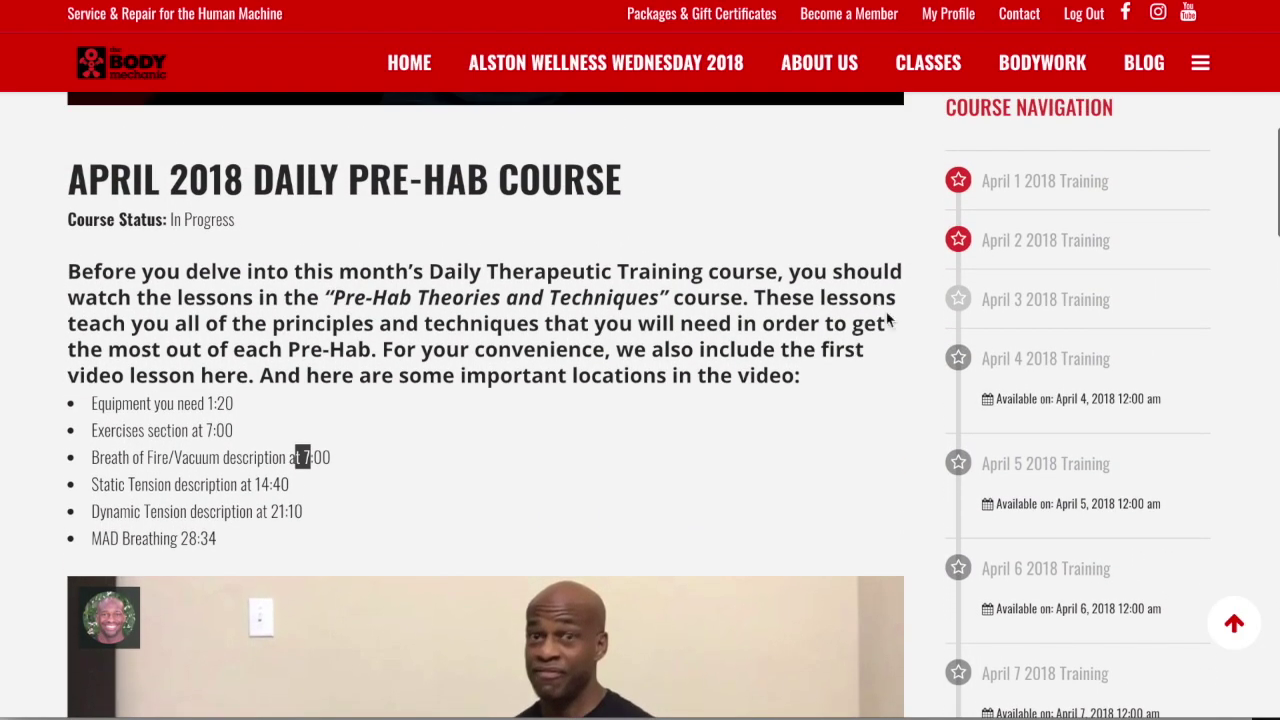
left_click(1031, 301)
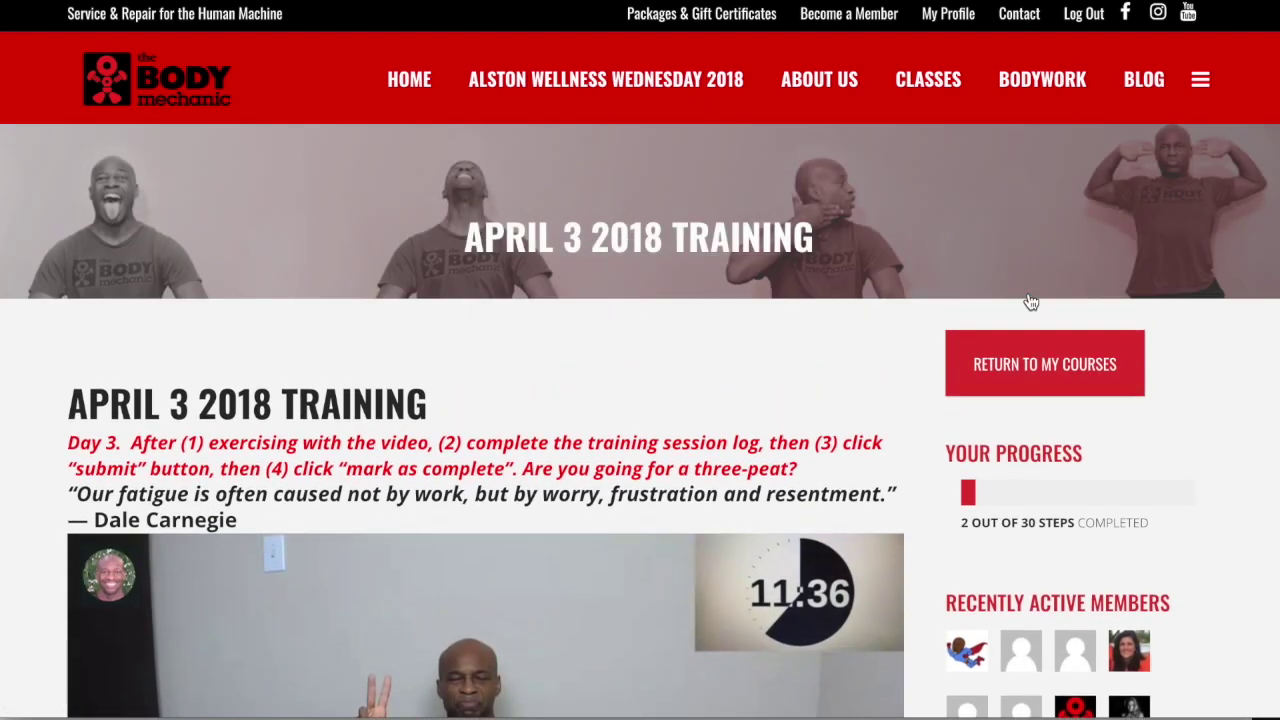
Read through the April 3 lesson title and Day 3 instructions
scroll(858, 393, "down", 3)
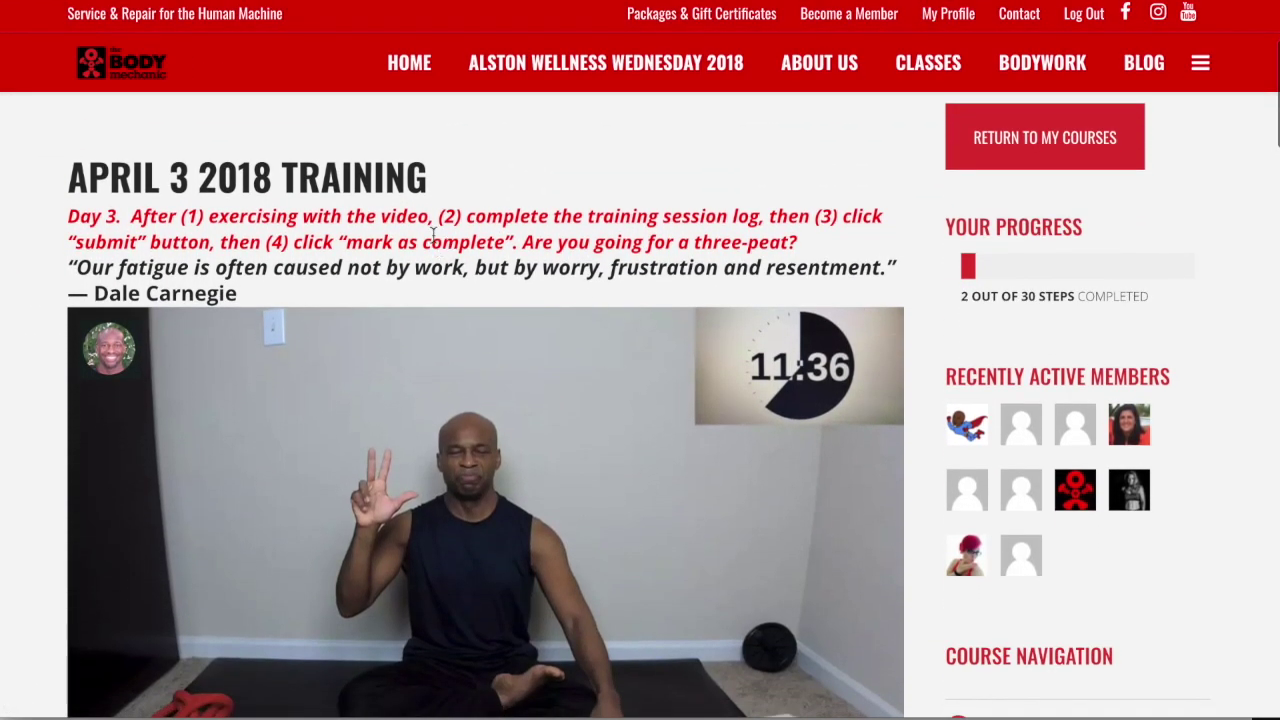
left_click_drag(127, 178, 241, 180)
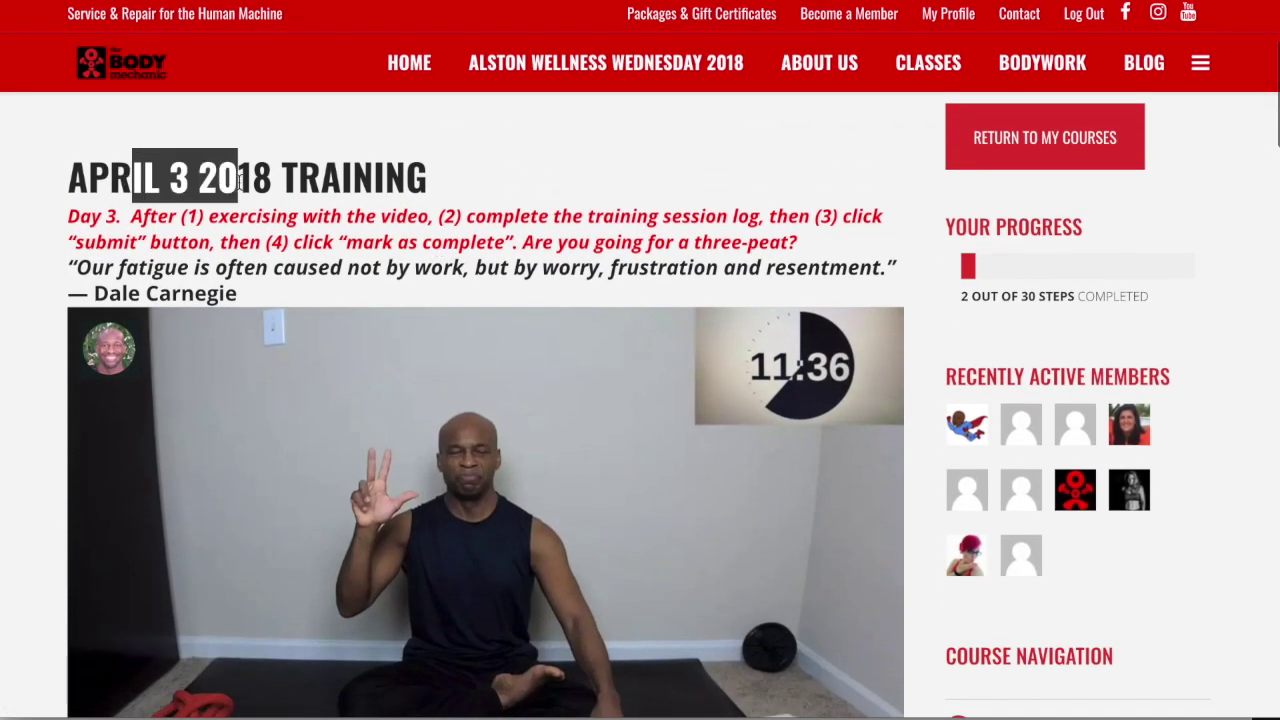
left_click(248, 230)
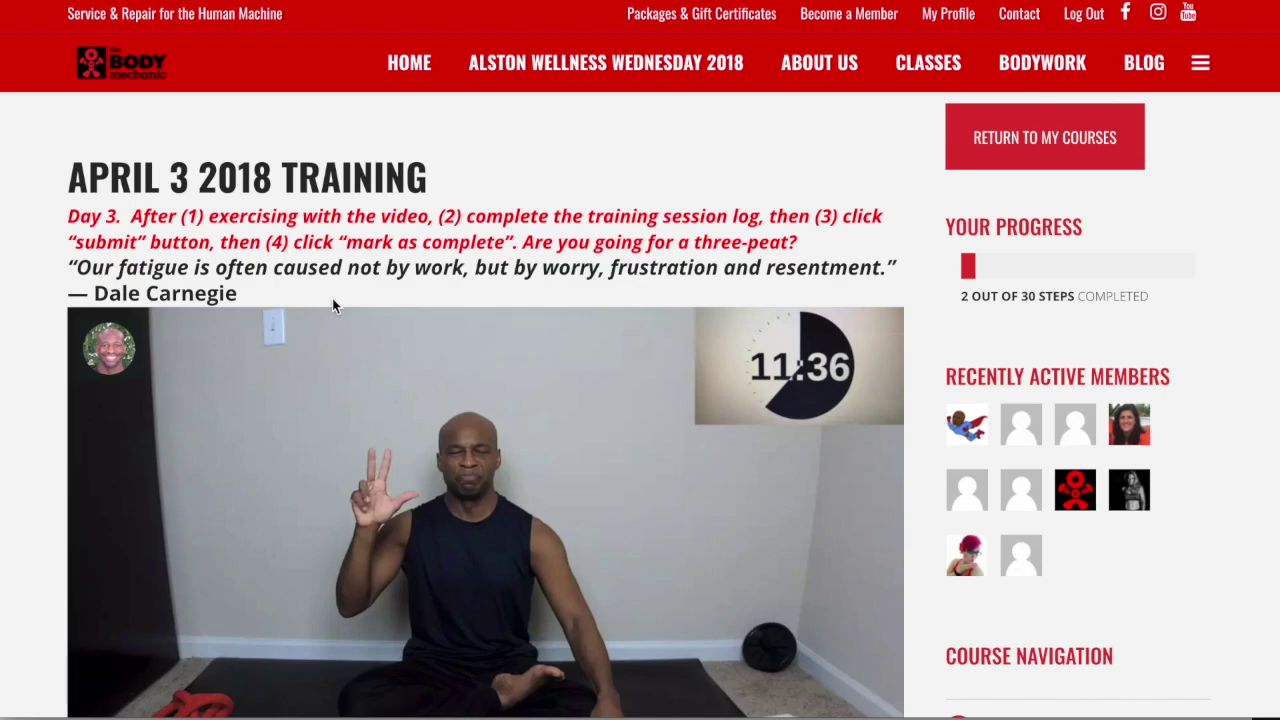
left_click_drag(80, 218, 301, 305)
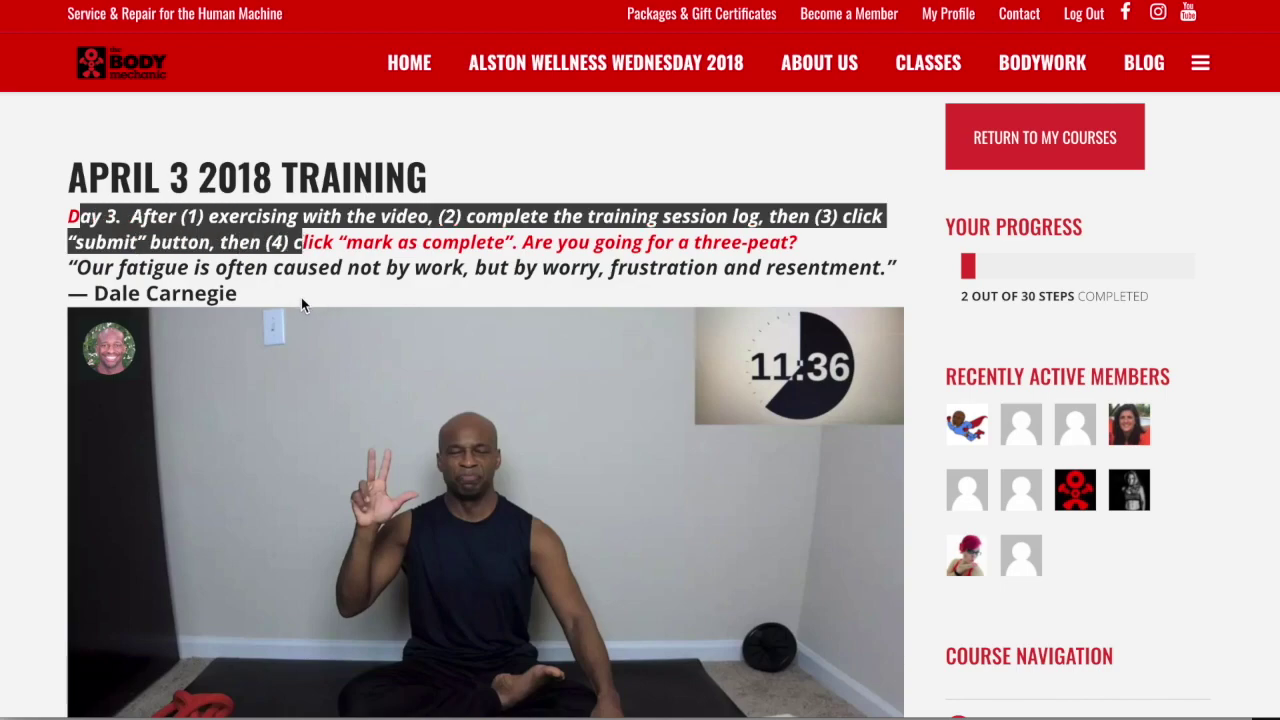
left_click(302, 299)
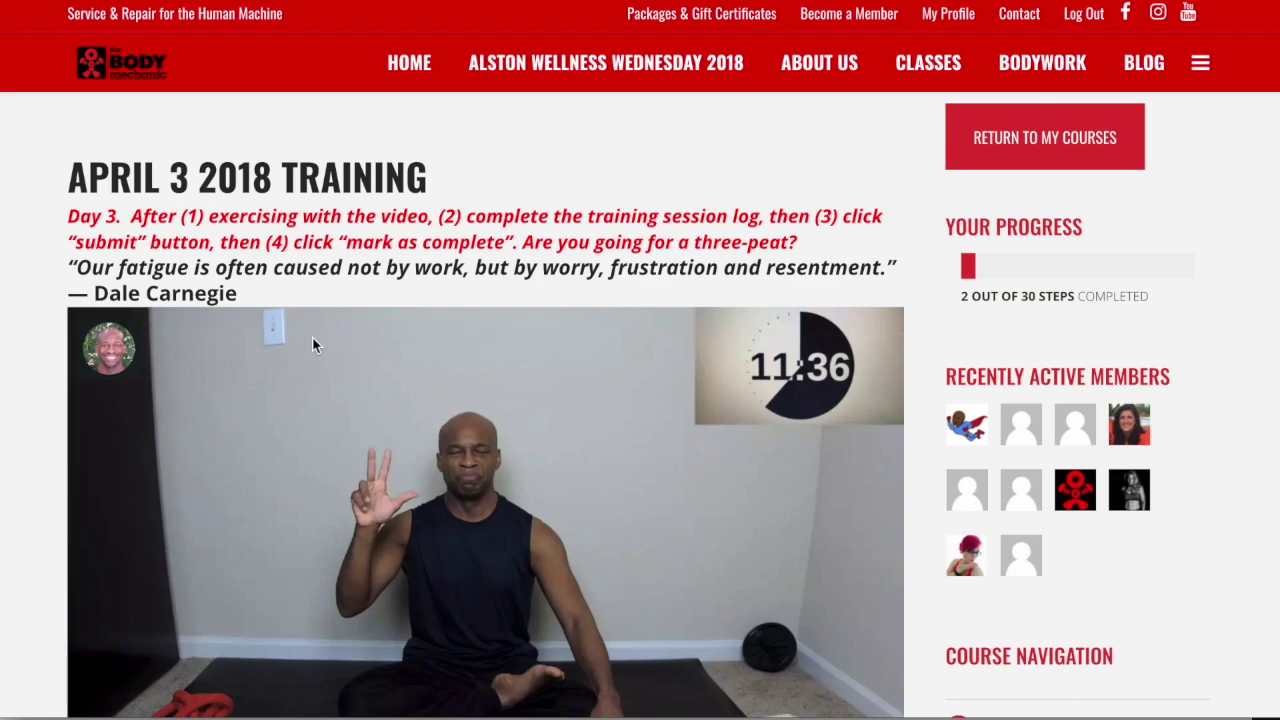
Play the training video and skip ahead to about 1:50
scroll(310, 350, "down", 2)
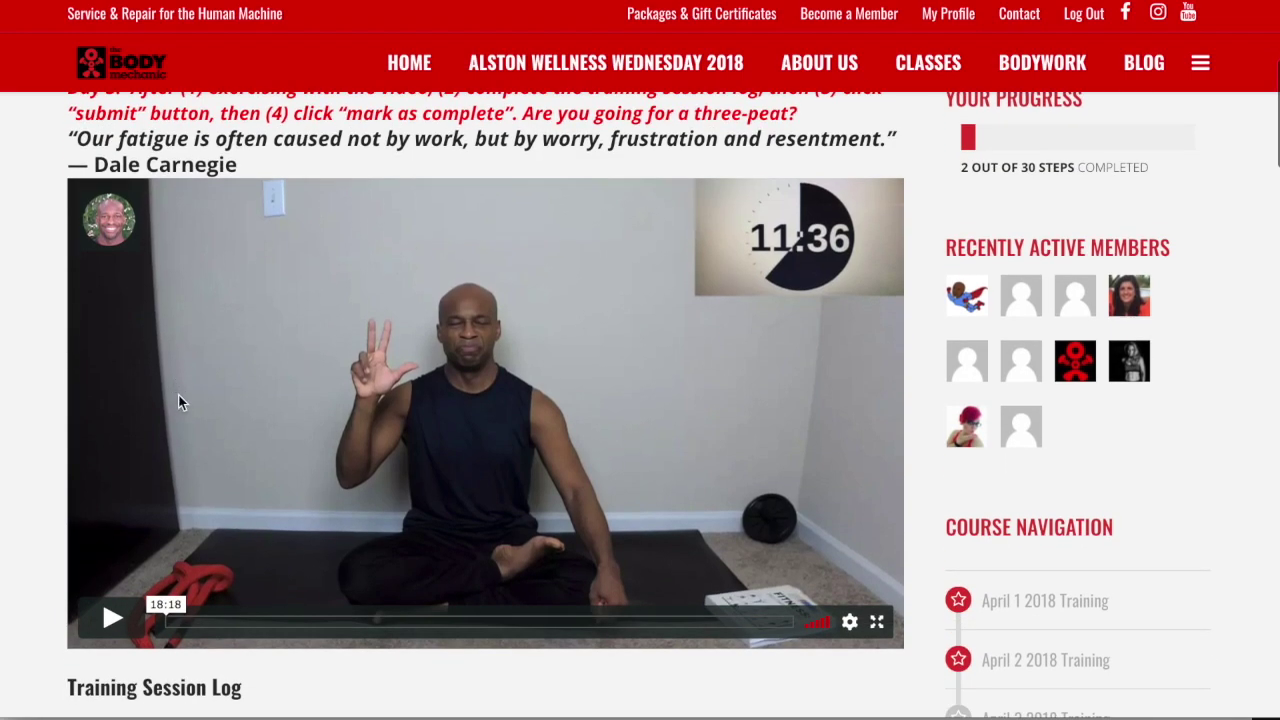
scroll(165, 463, "down", 1)
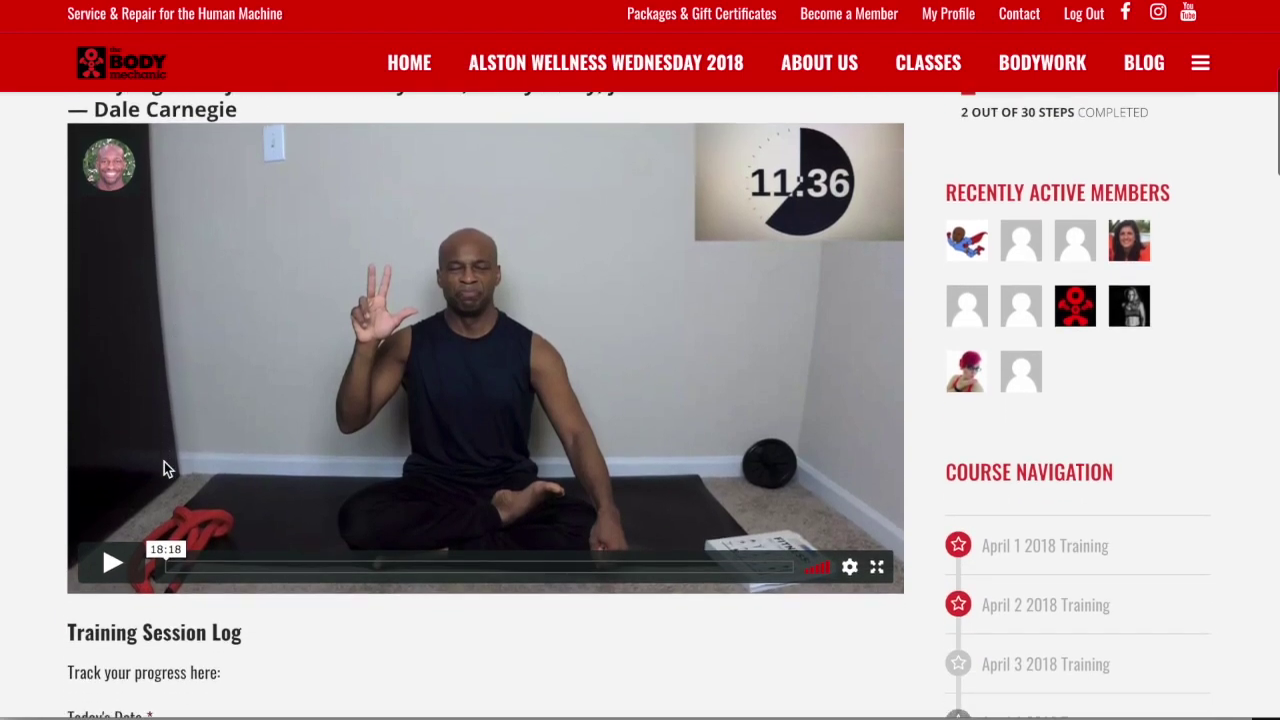
left_click(112, 566)
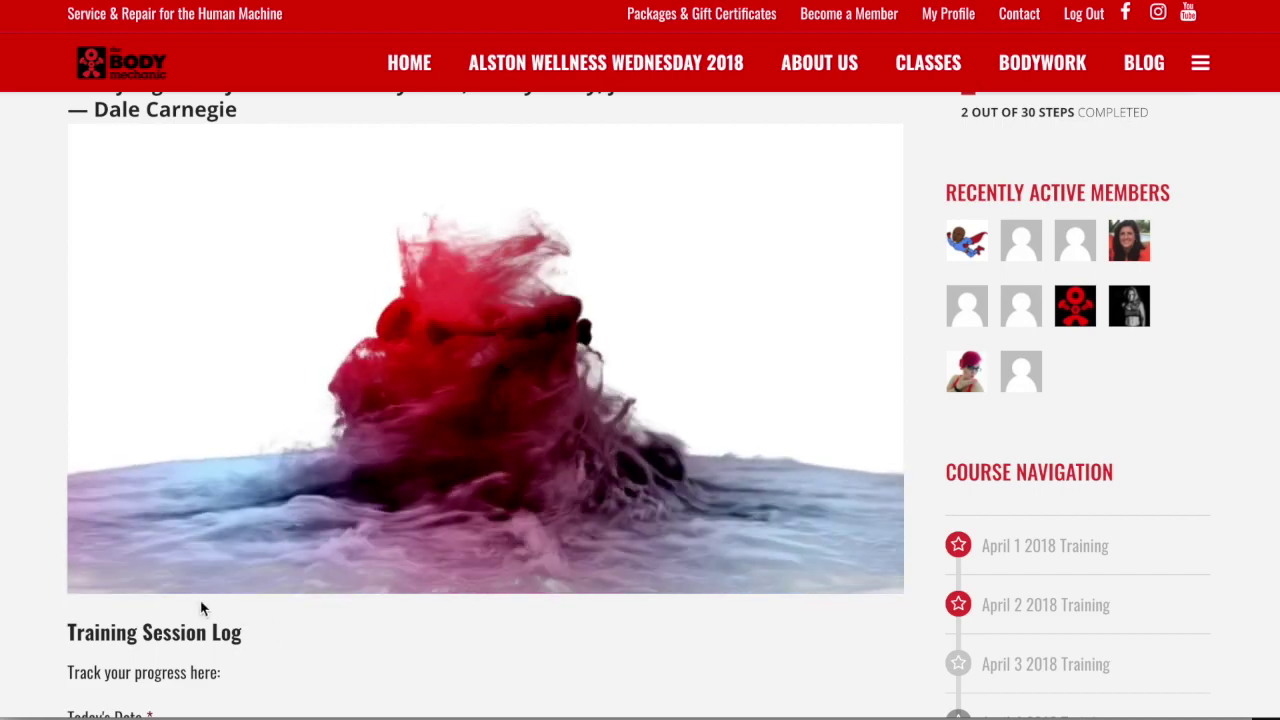
left_click(227, 572)
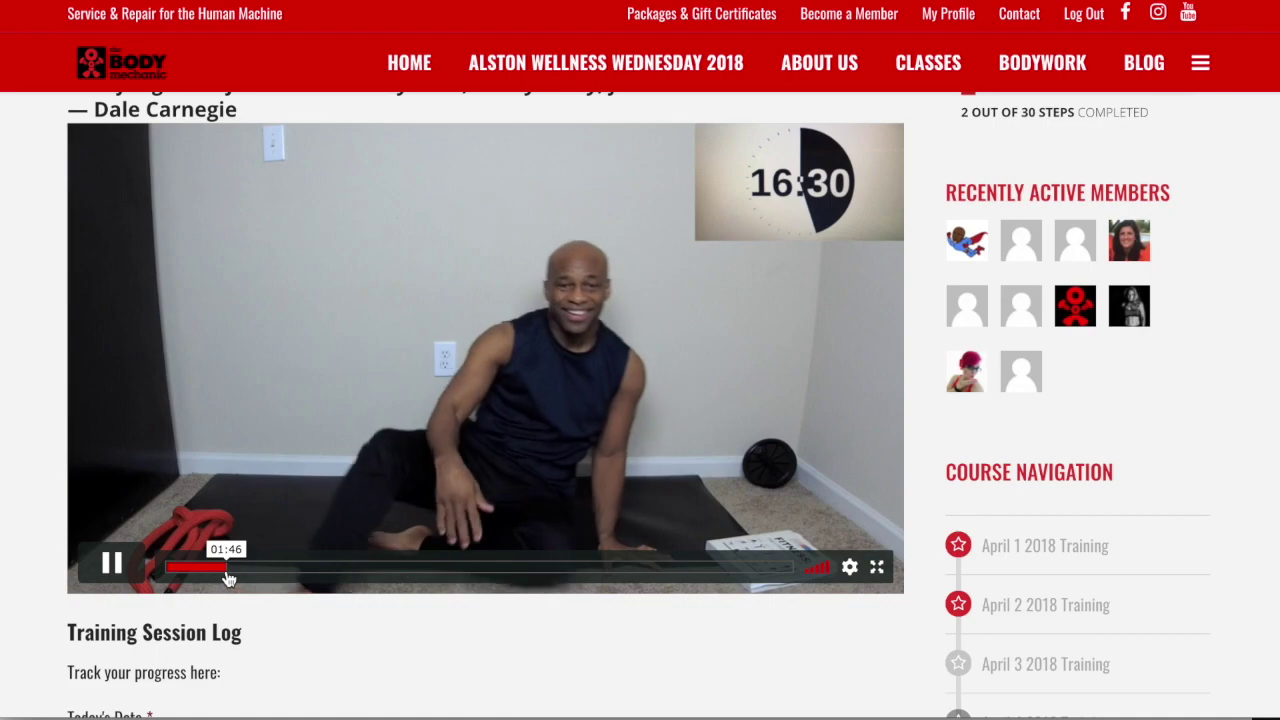
Pause the video at 01:51 and pick a different video quality in its settings
left_click(113, 566)
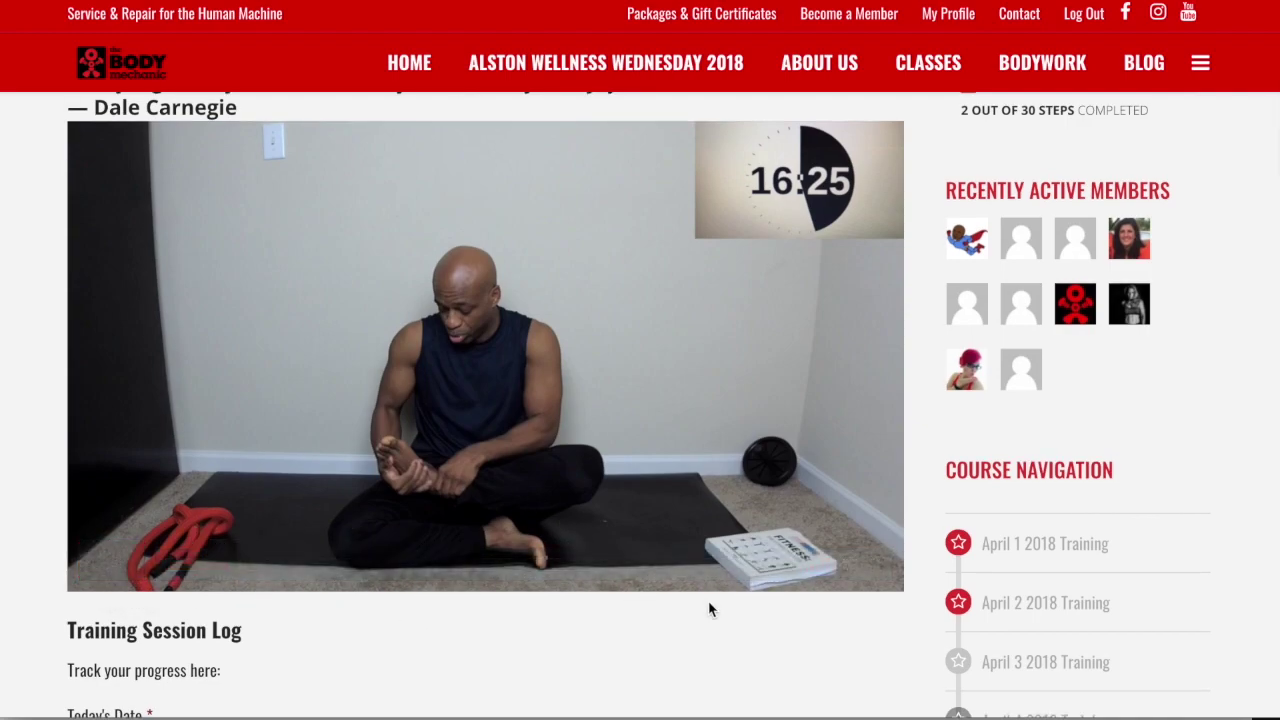
scroll(708, 609, "down", 1)
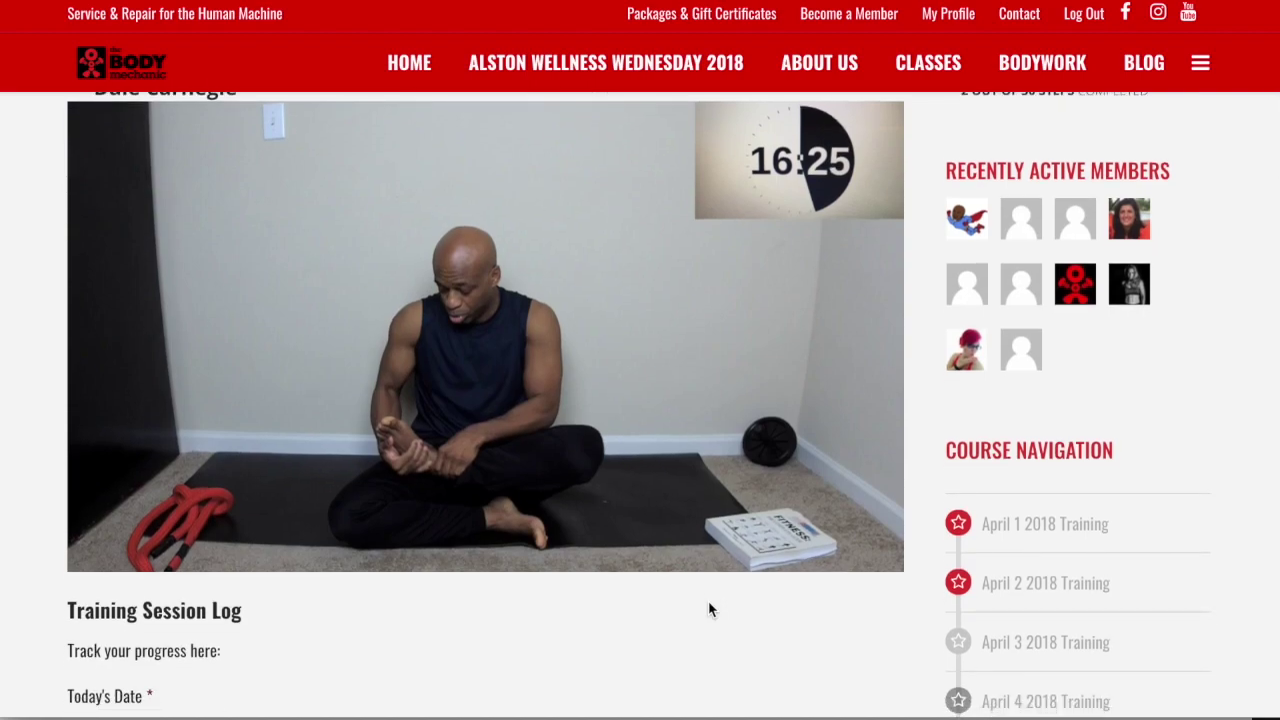
mouse_move(749, 551)
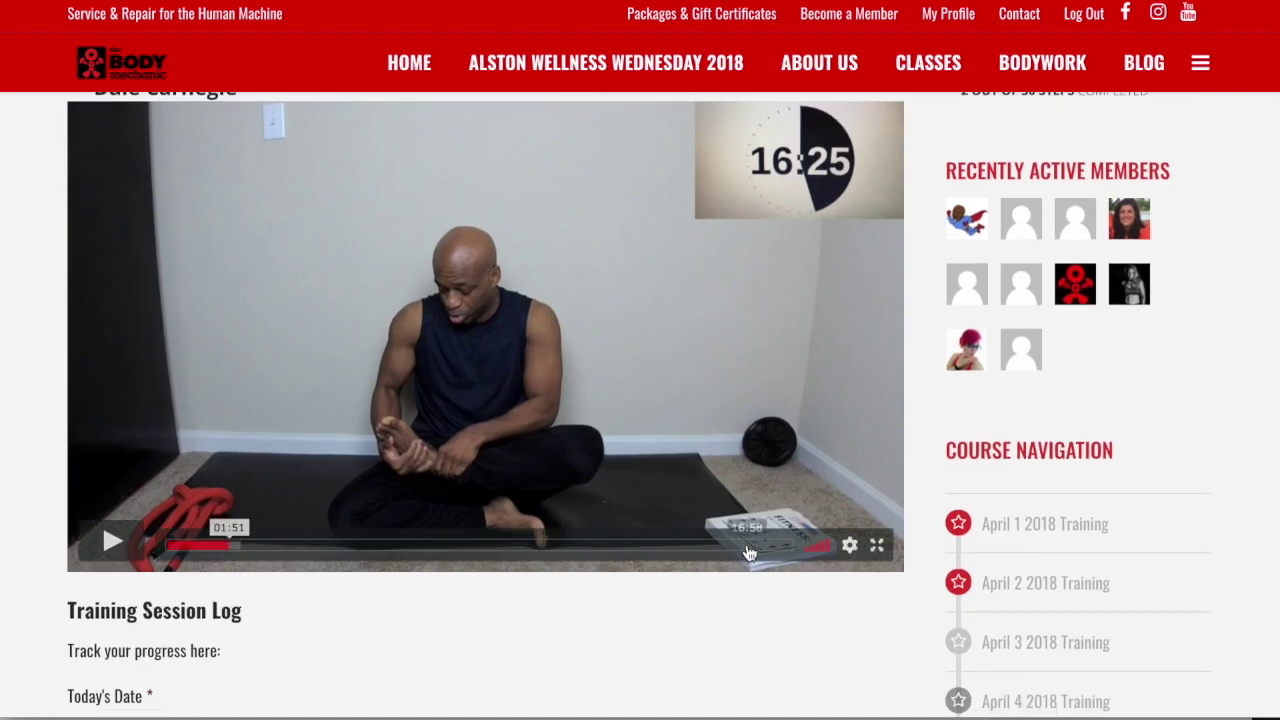
left_click(850, 550)
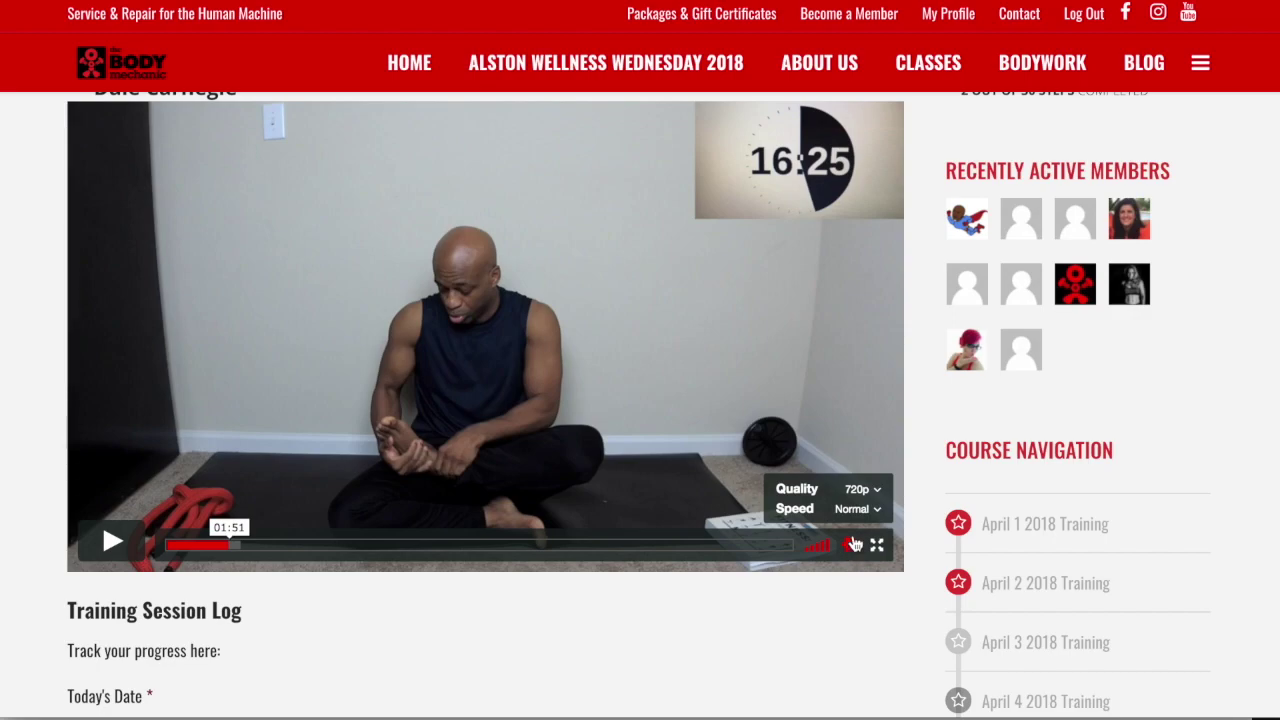
left_click(877, 493)
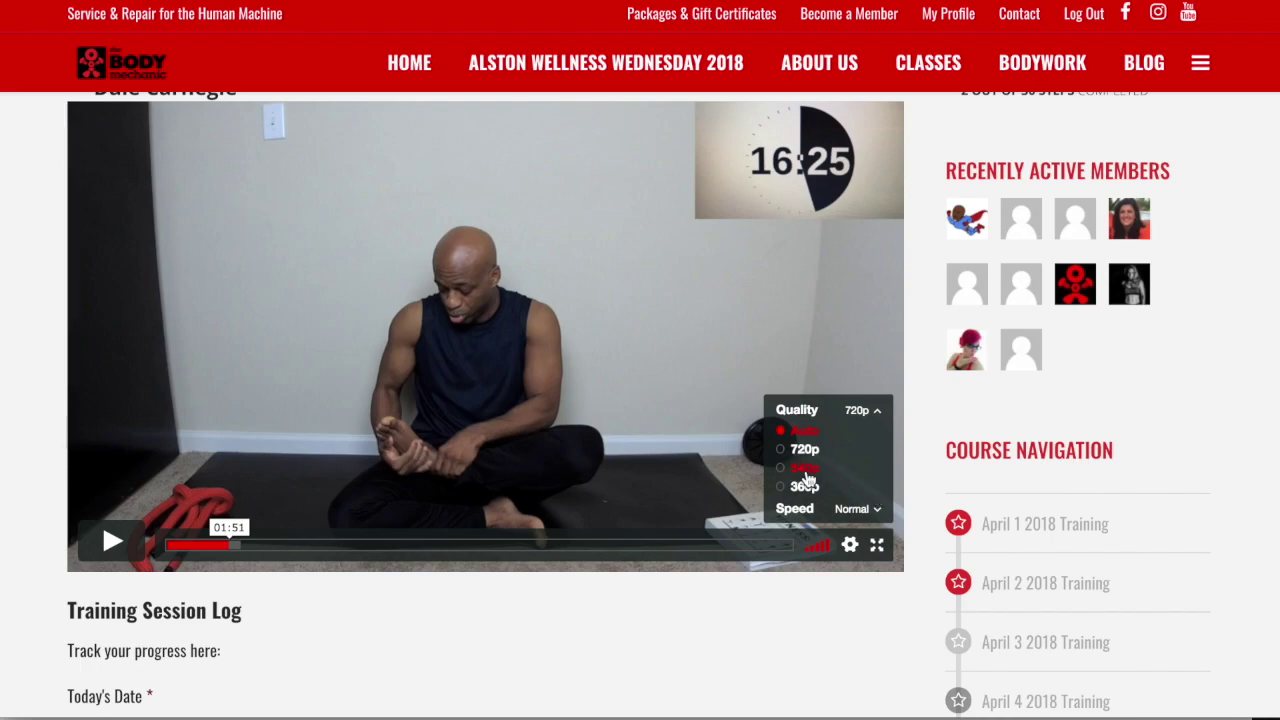
left_click(782, 488)
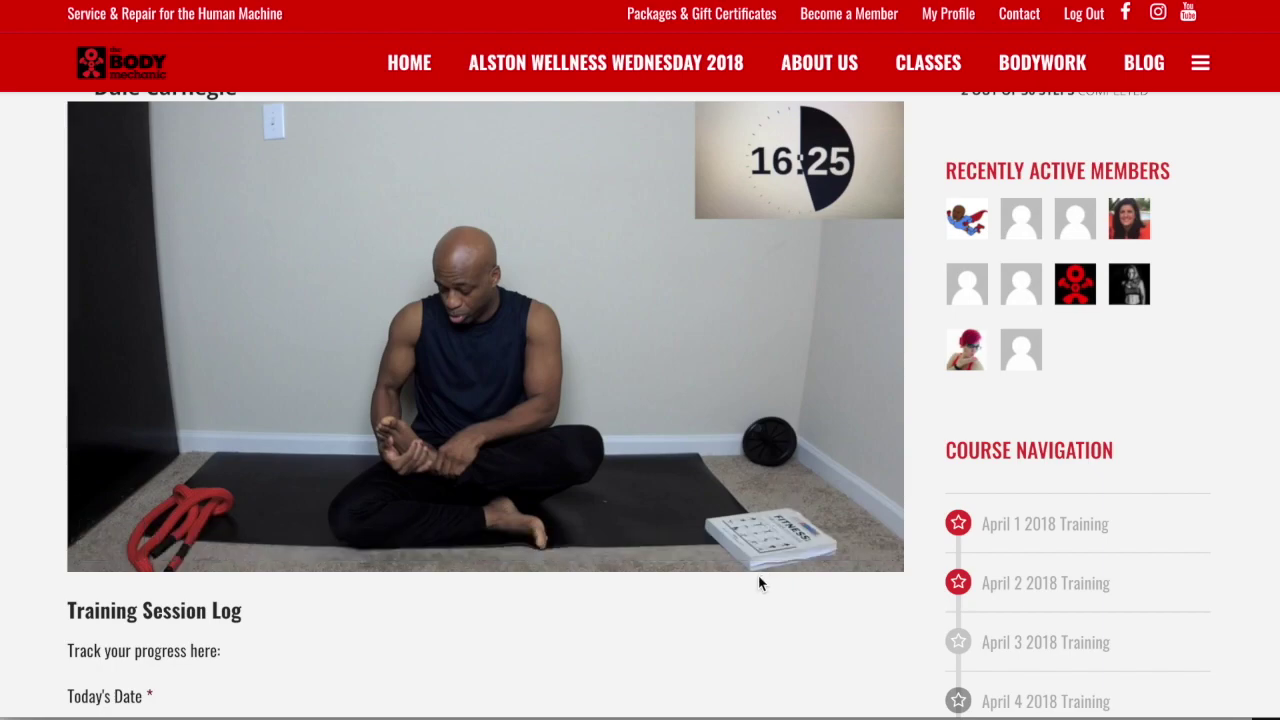
mouse_move(784, 552)
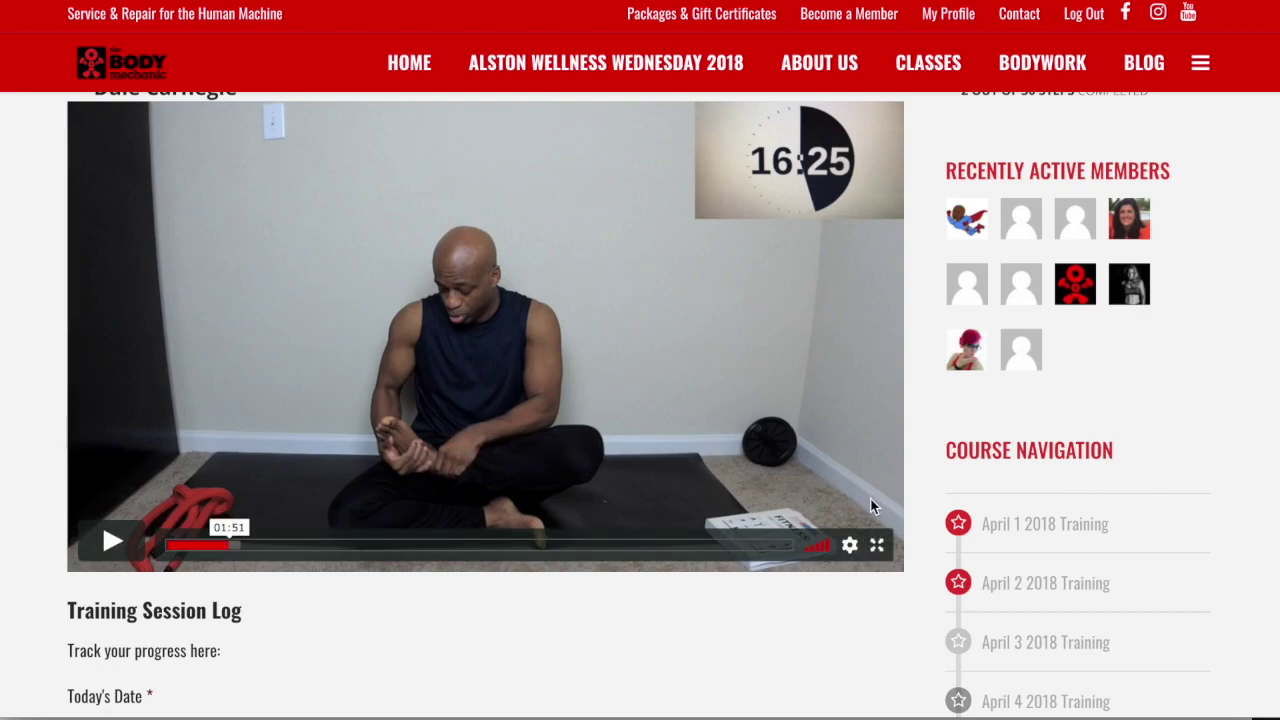
scroll(664, 500, "down", 1)
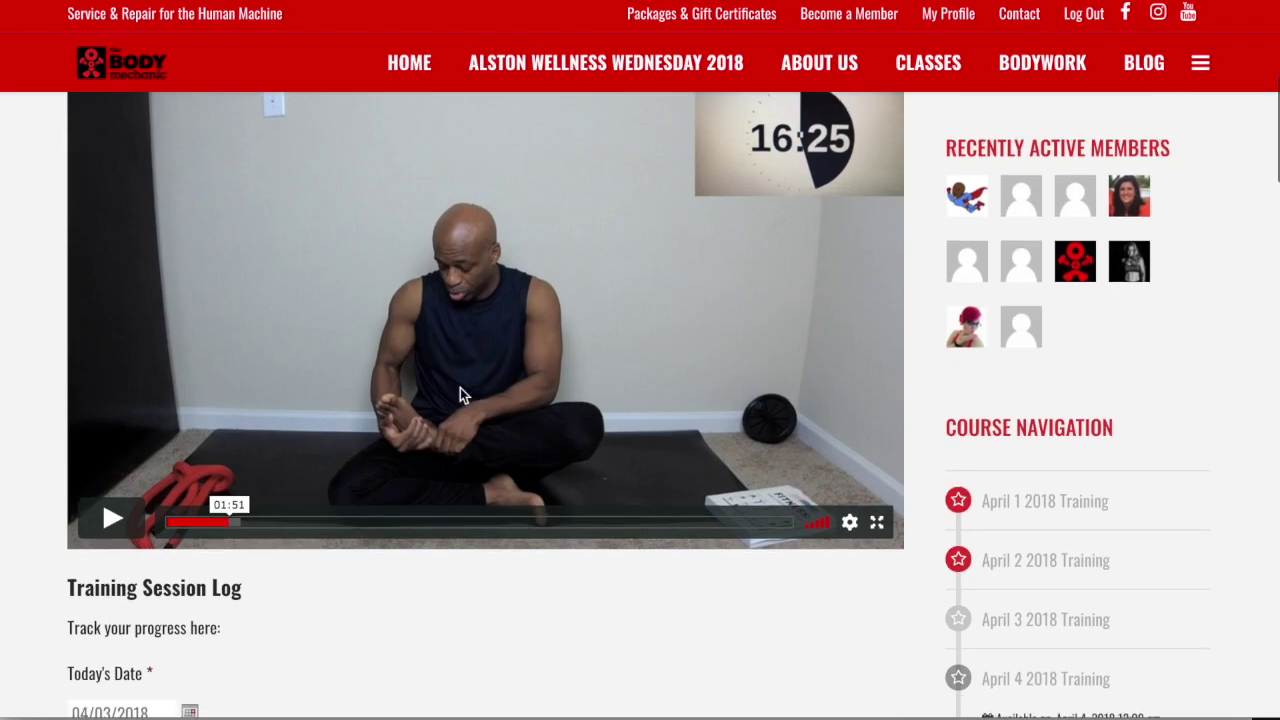
Enter a session start time of 05:00 AM and end time of 05:20 AM
scroll(461, 403, "down", 4)
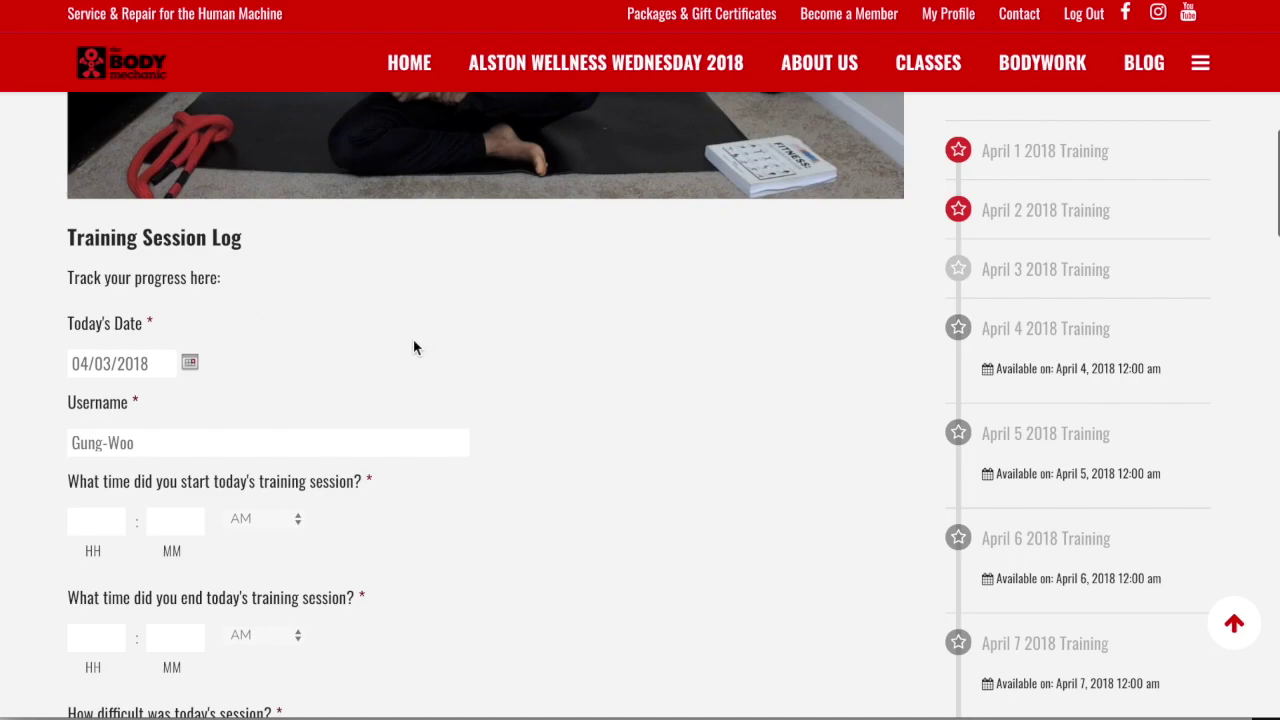
scroll(391, 345, "down", 1)
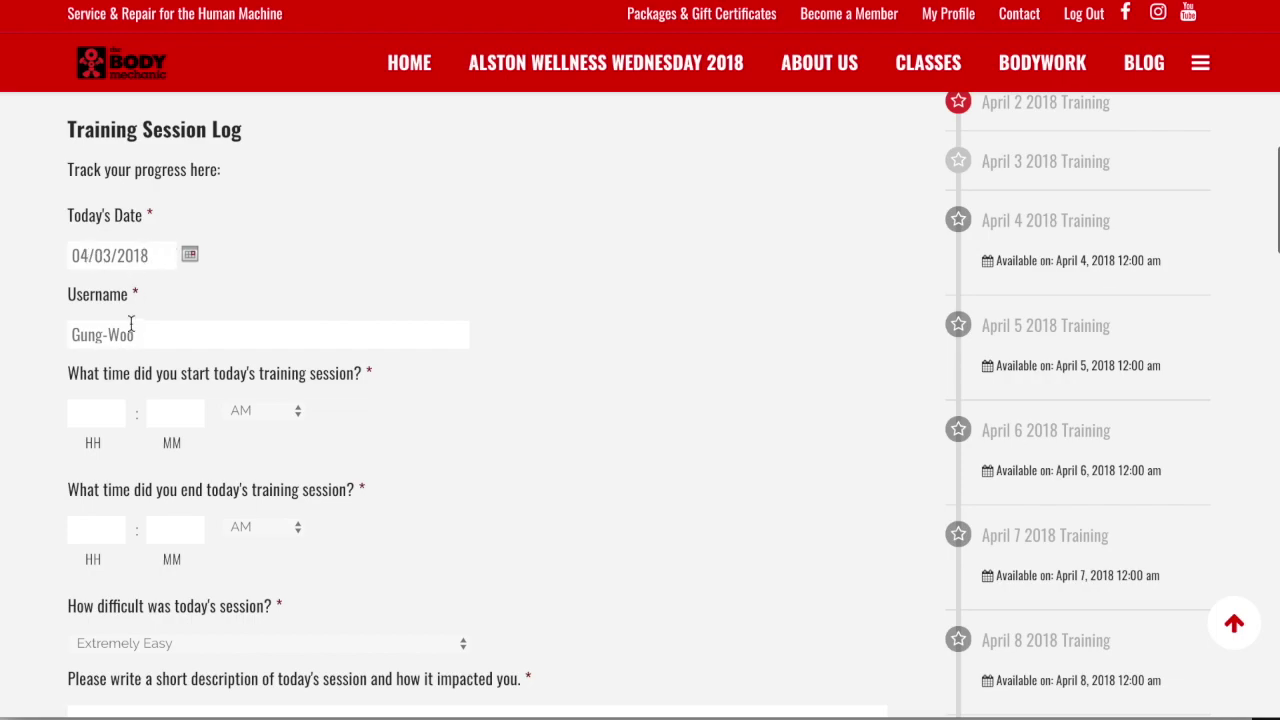
scroll(130, 345, "down", 1)
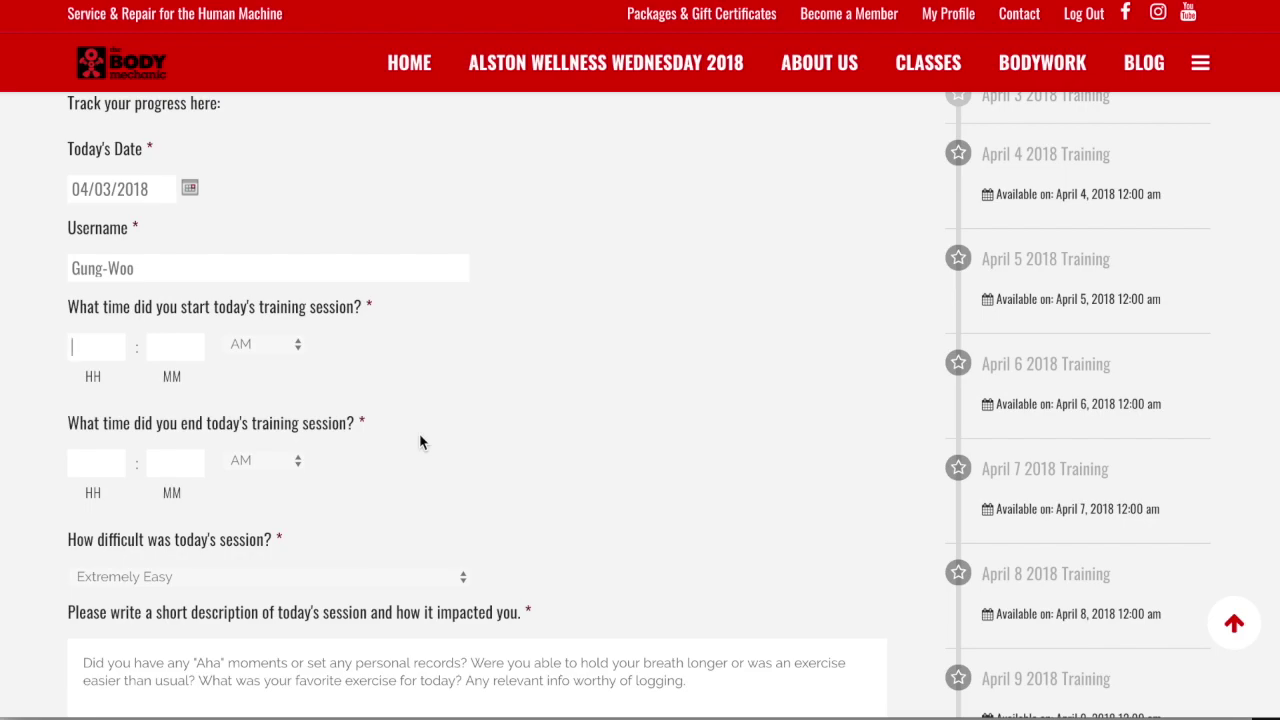
type("05")
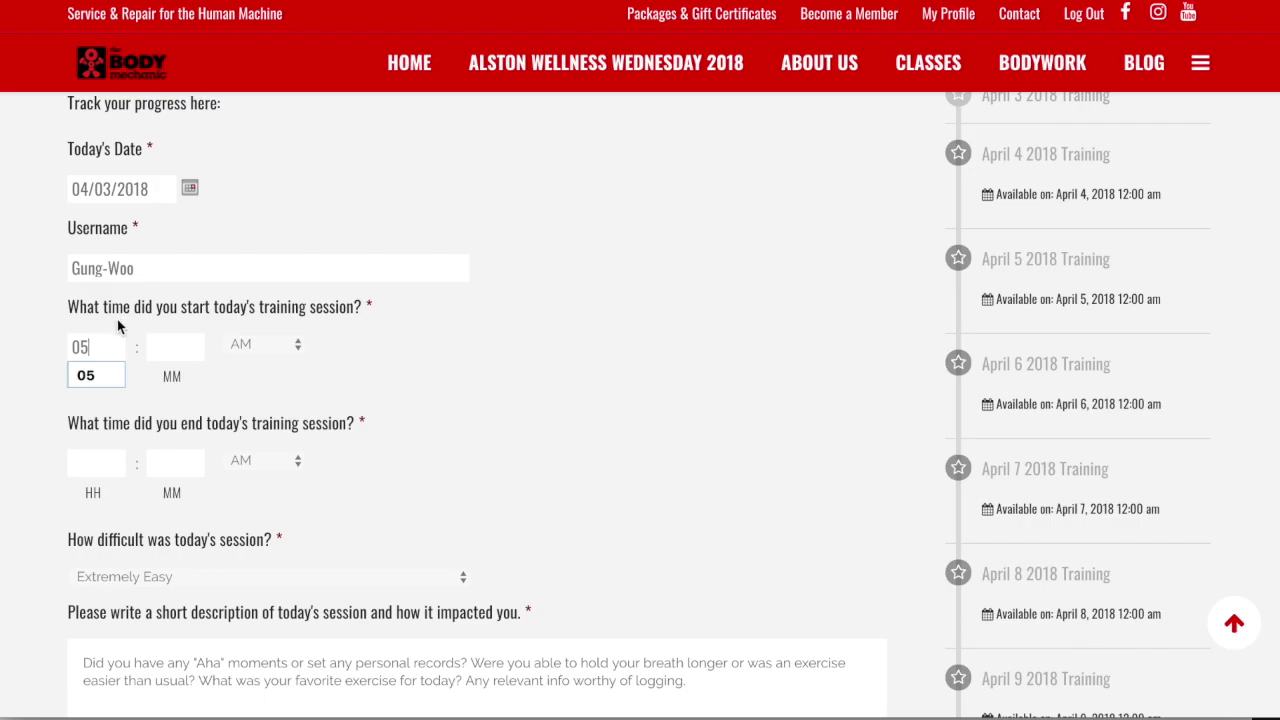
left_click(164, 349)
type("00")
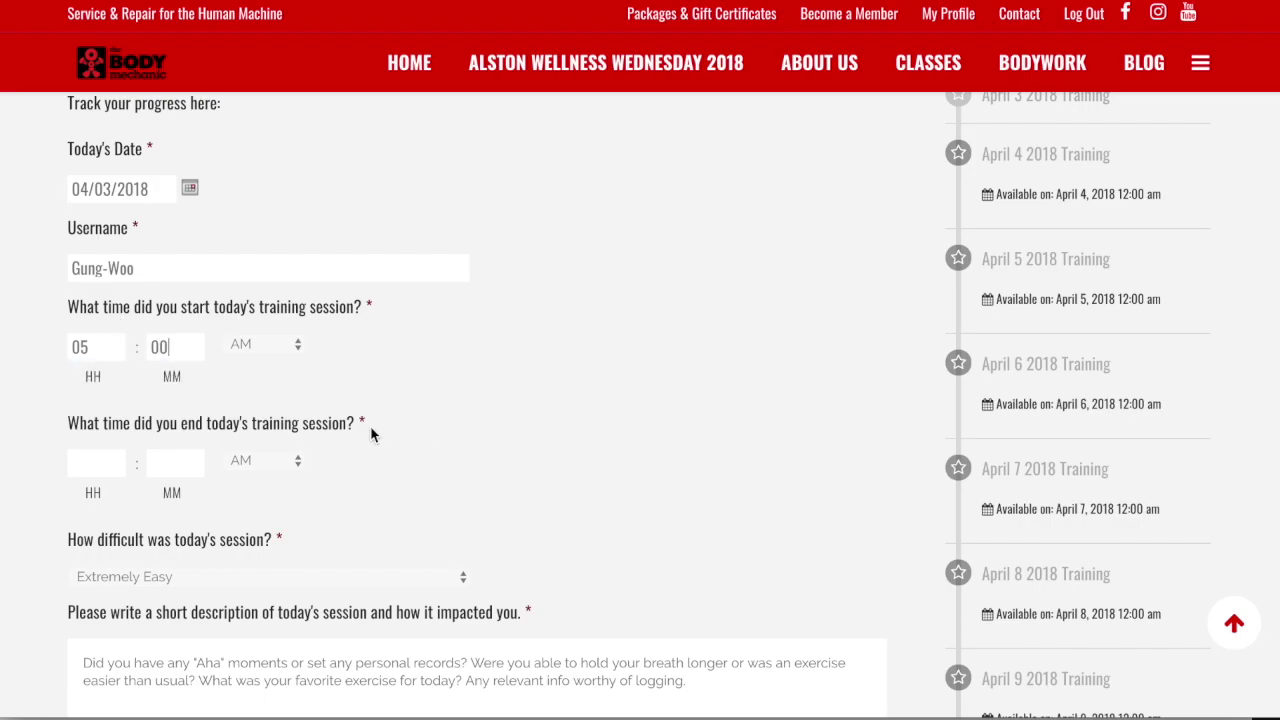
scroll(371, 431, "down", 1)
left_click(104, 363)
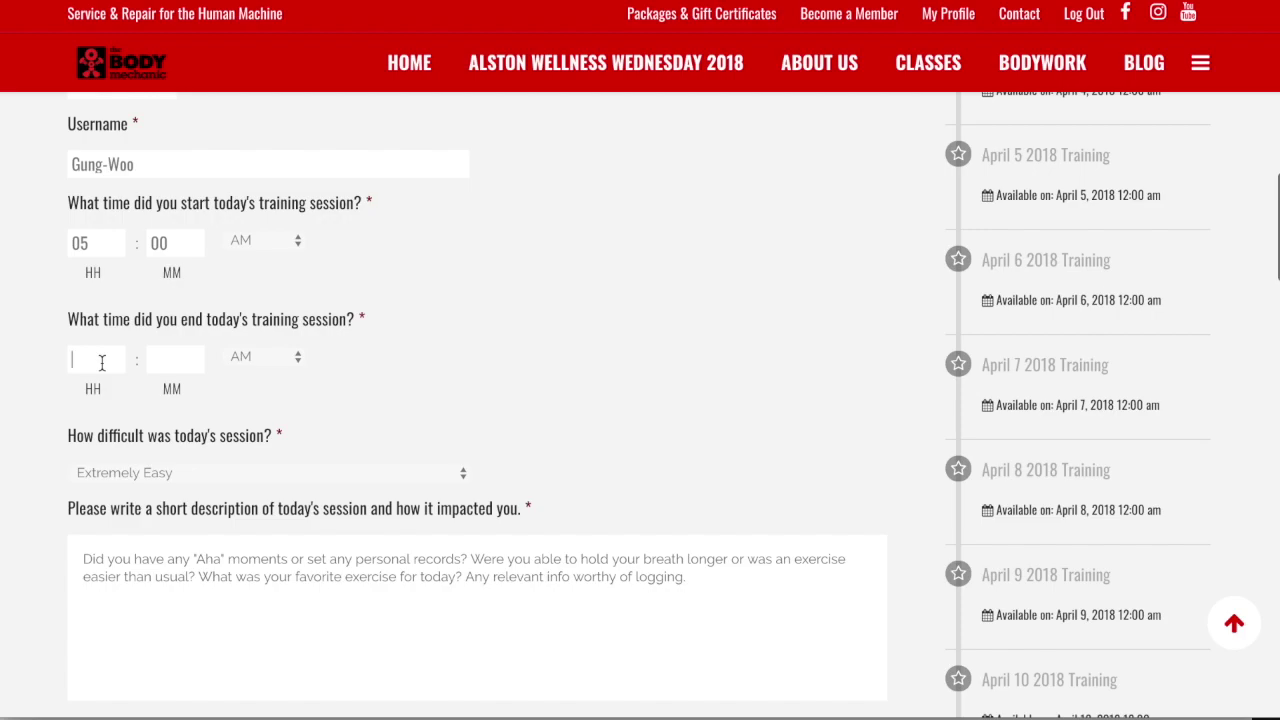
type("05")
left_click(176, 357)
type("20")
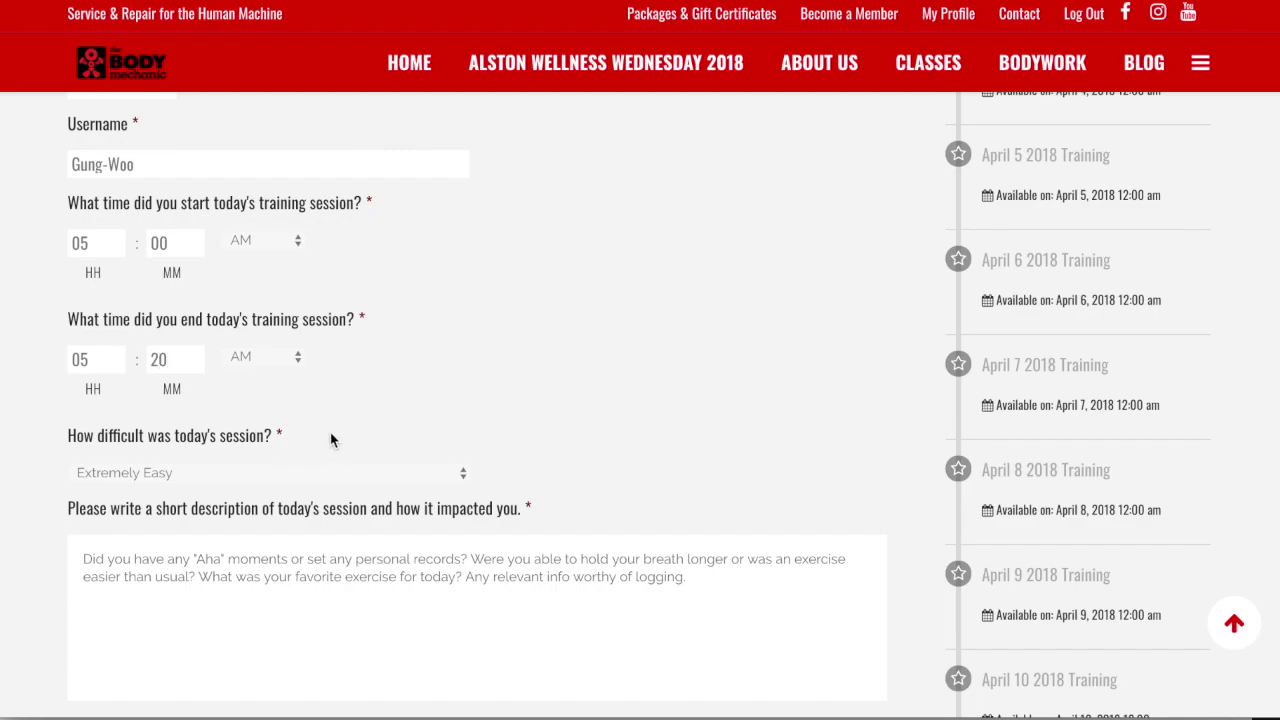
Rate the session difficulty as Moderate
scroll(330, 437, "down", 1)
scroll(332, 434, "down", 1)
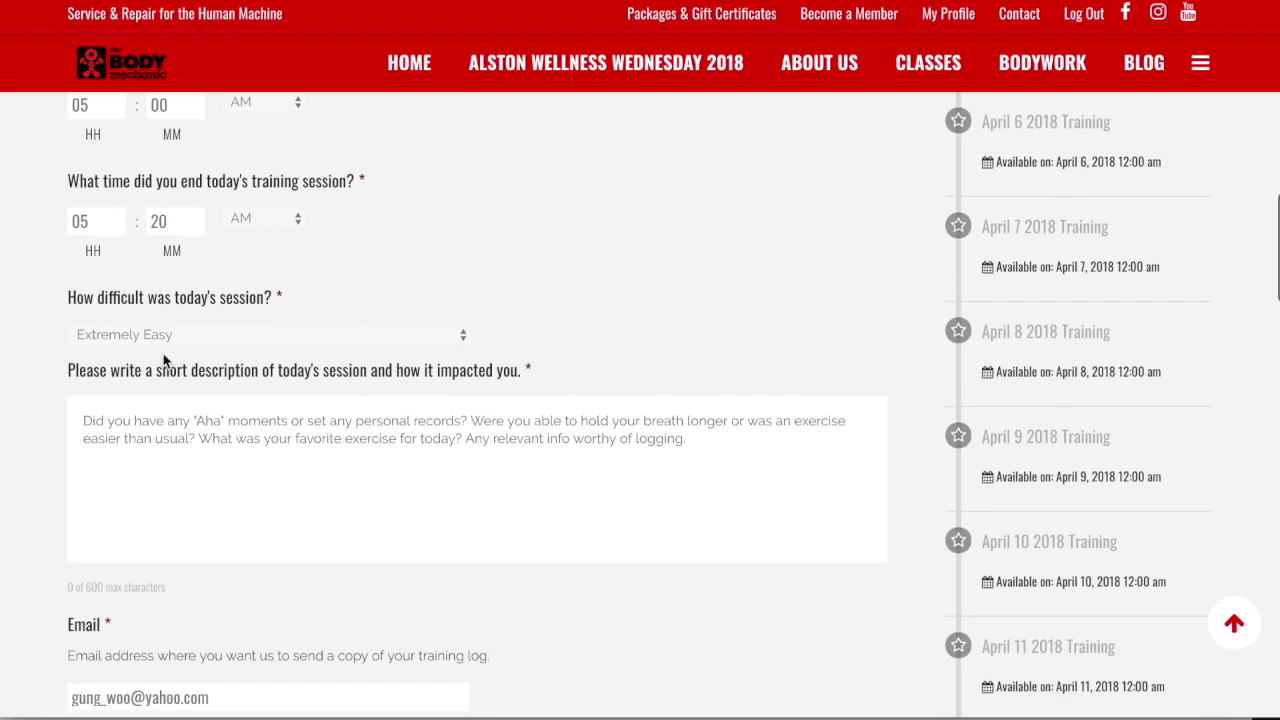
left_click(336, 335)
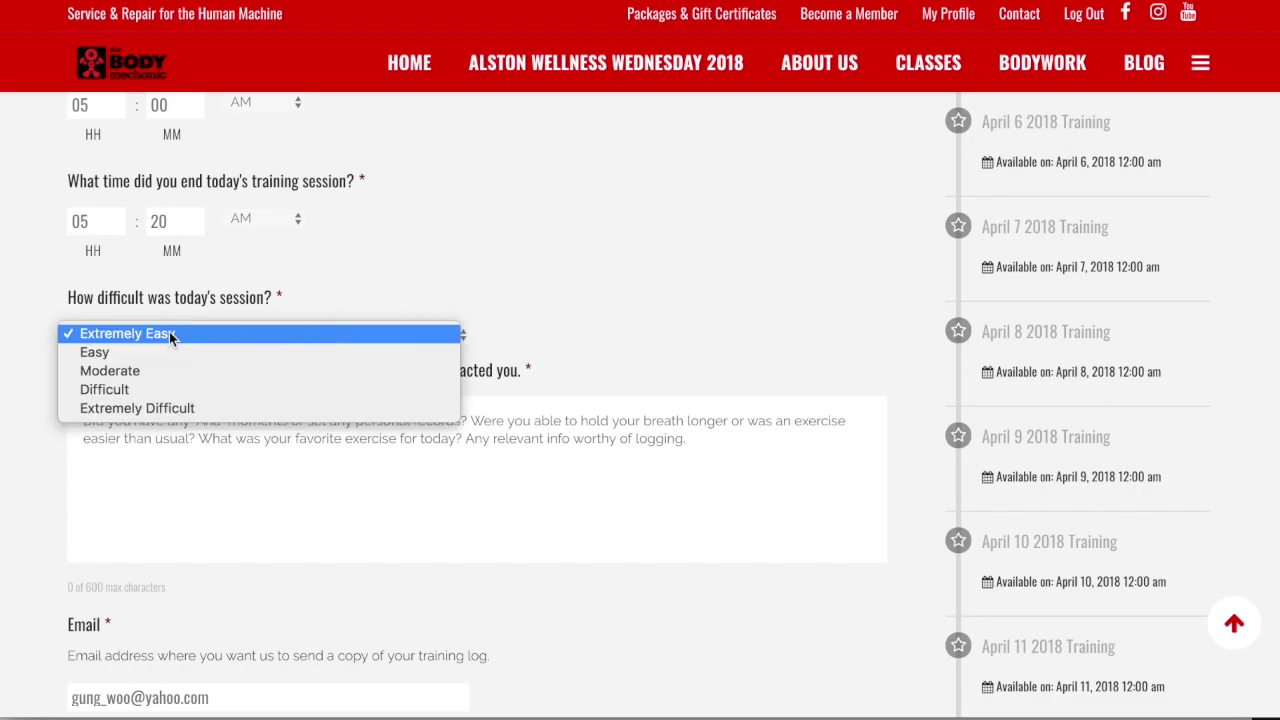
left_click(137, 372)
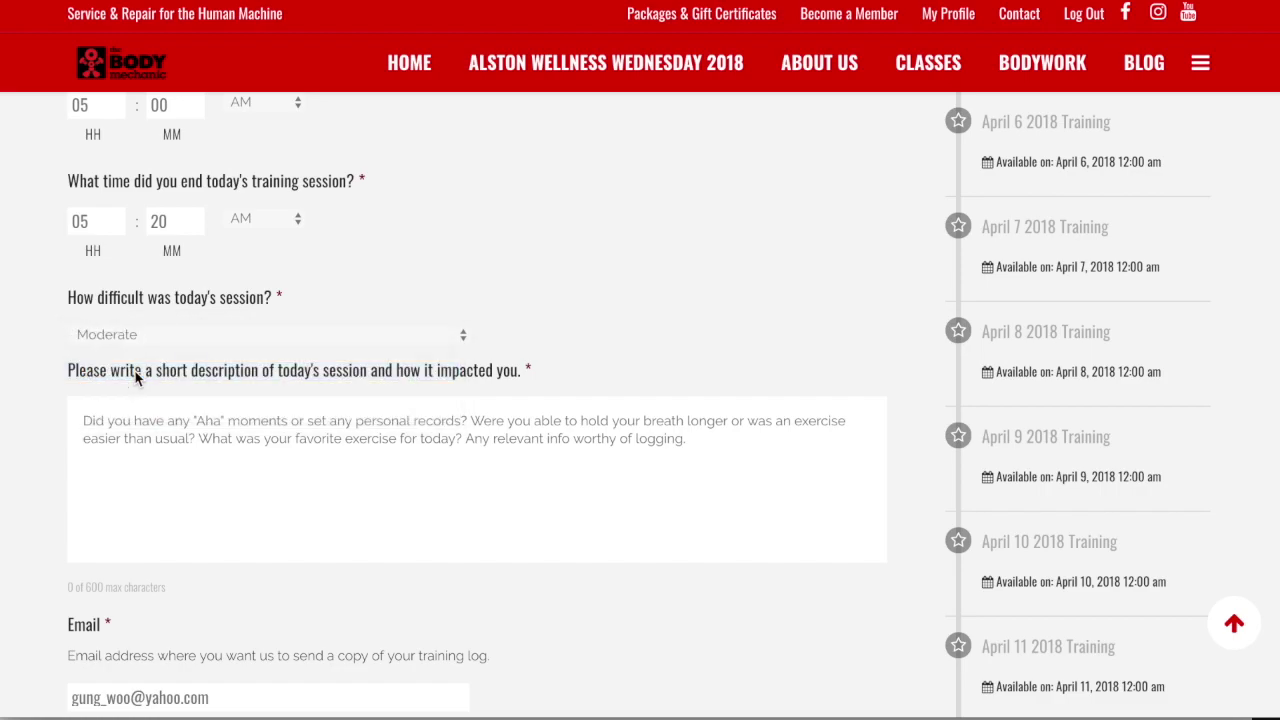
Write the description: loved the lesson, BOF/Vacuum a bit difficult, almost did half lotus, knees more flexible
left_click(447, 475)
type("Great time")
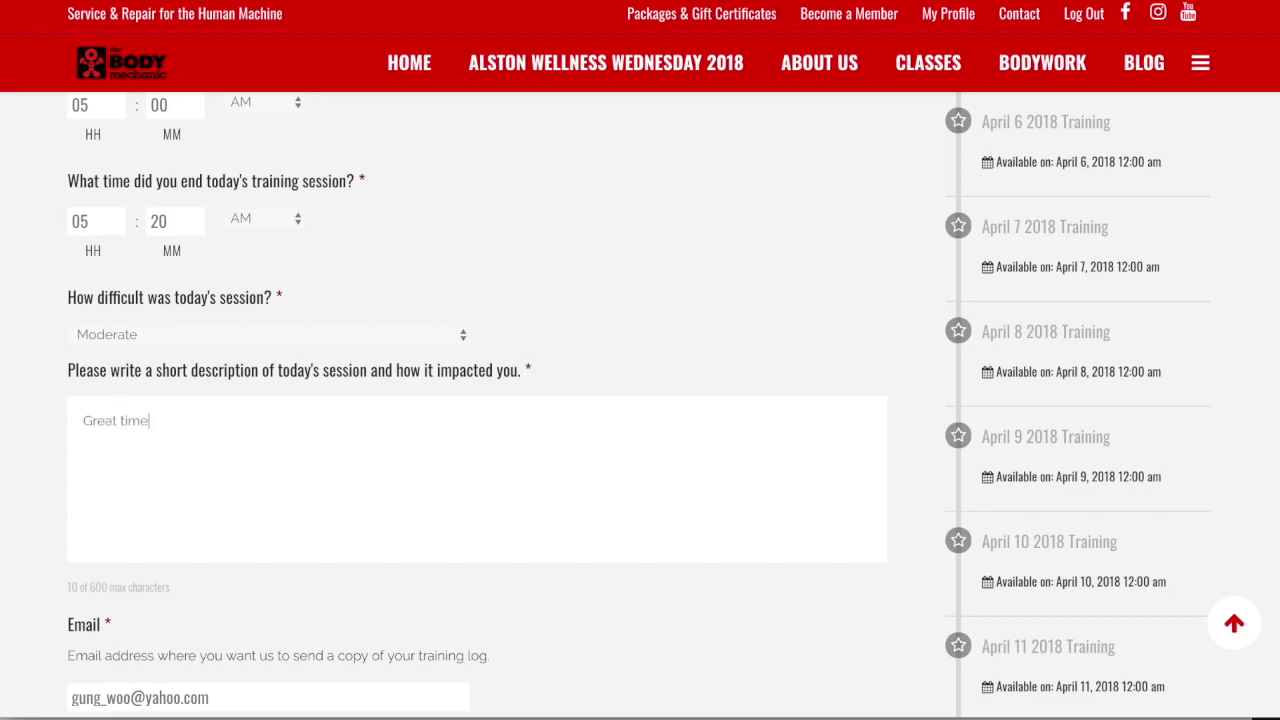
key("BackSpace")
key("BackSpace")
key("BackSpace")
key("BackSpace")
key("BackSpace")
key("BackSpace")
key("BackSpace")
key("BackSpace")
key("BackSpace")
key("BackSpace")
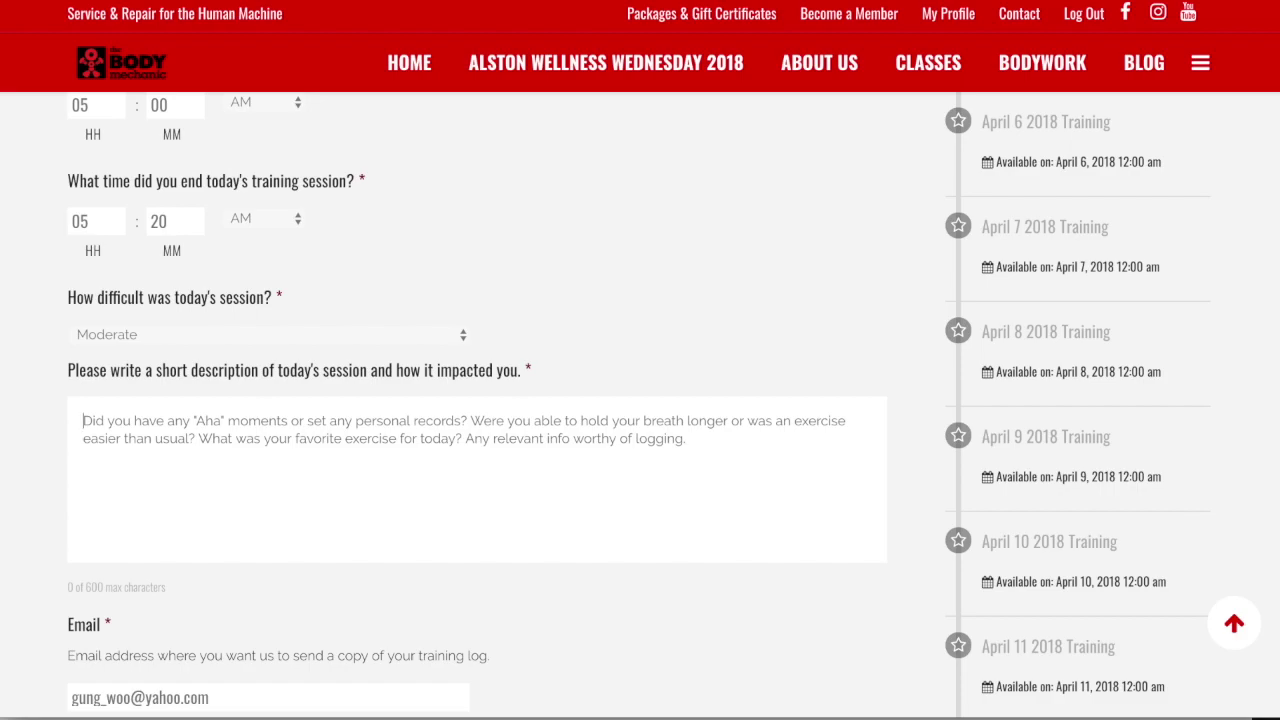
type("I loved this")
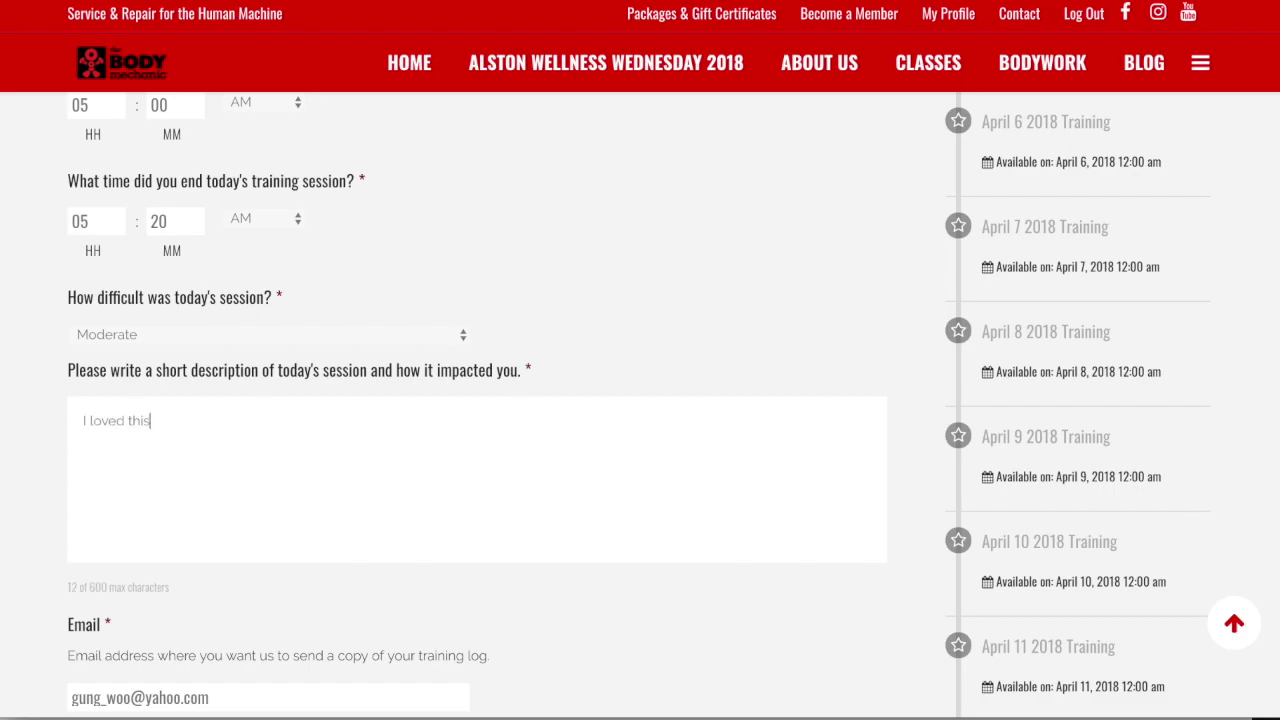
type(" lesson.  The BOF/Vacuum was a vit")
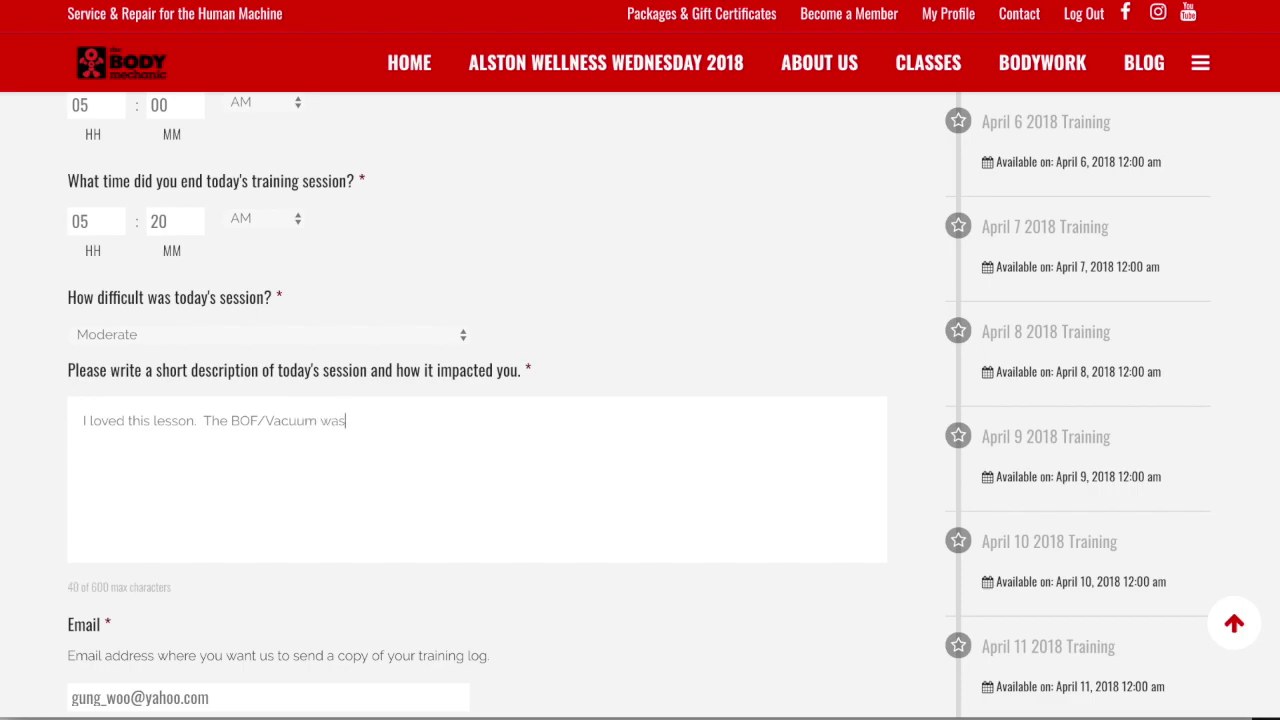
key("BackSpace")
key("BackSpace")
key("BackSpace")
type("bit difficult.  I almost did the half loto")
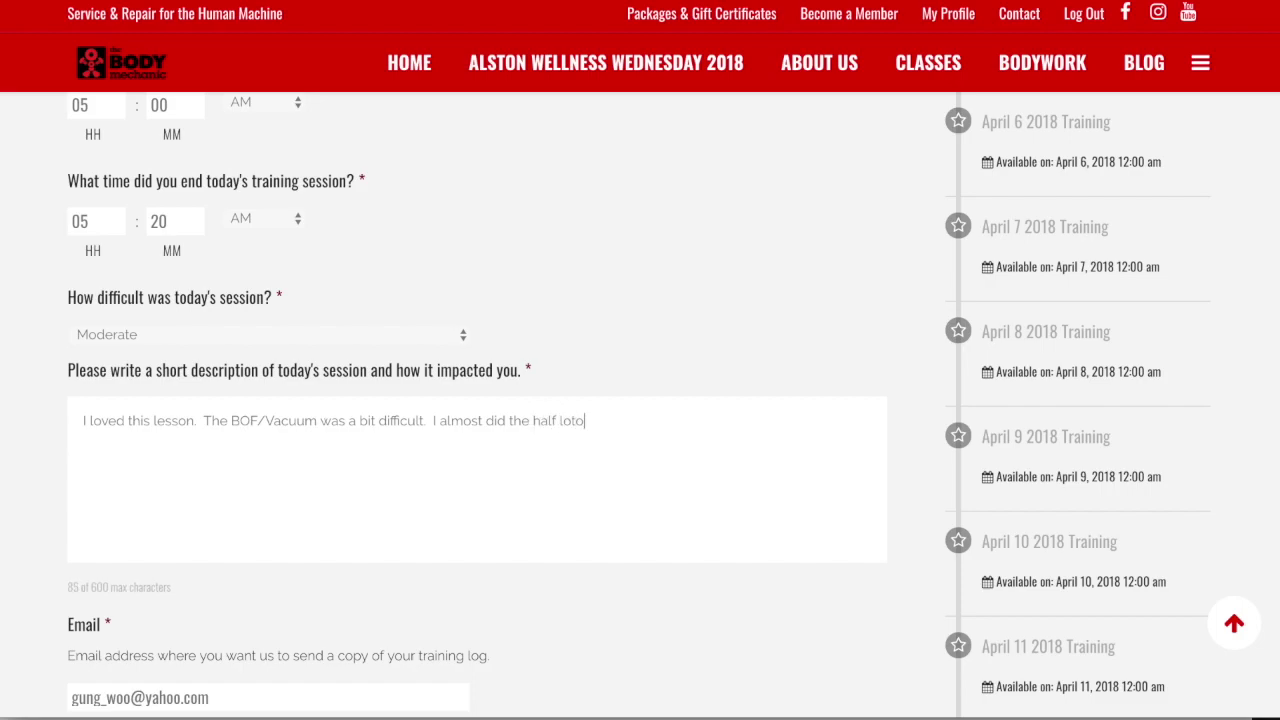
key("BackSpace")
type("us today!  Yay!  Knee")
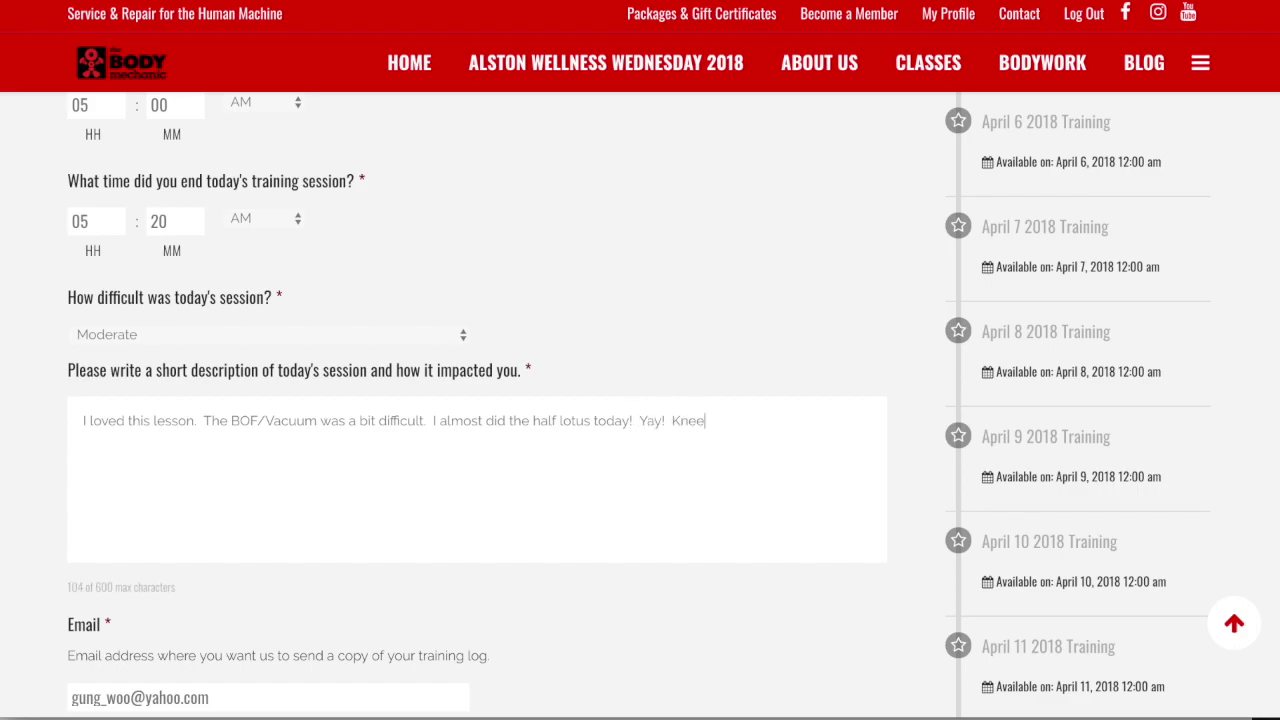
type("s are getting")
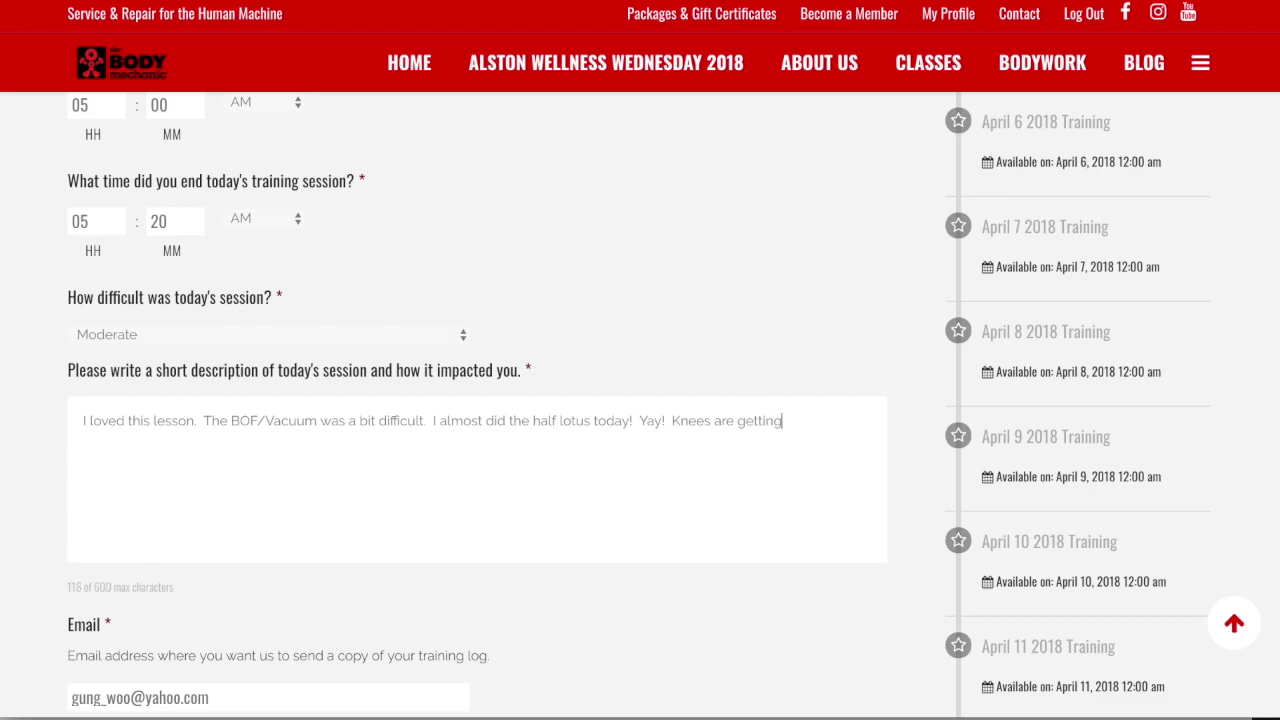
type(" more flexible")
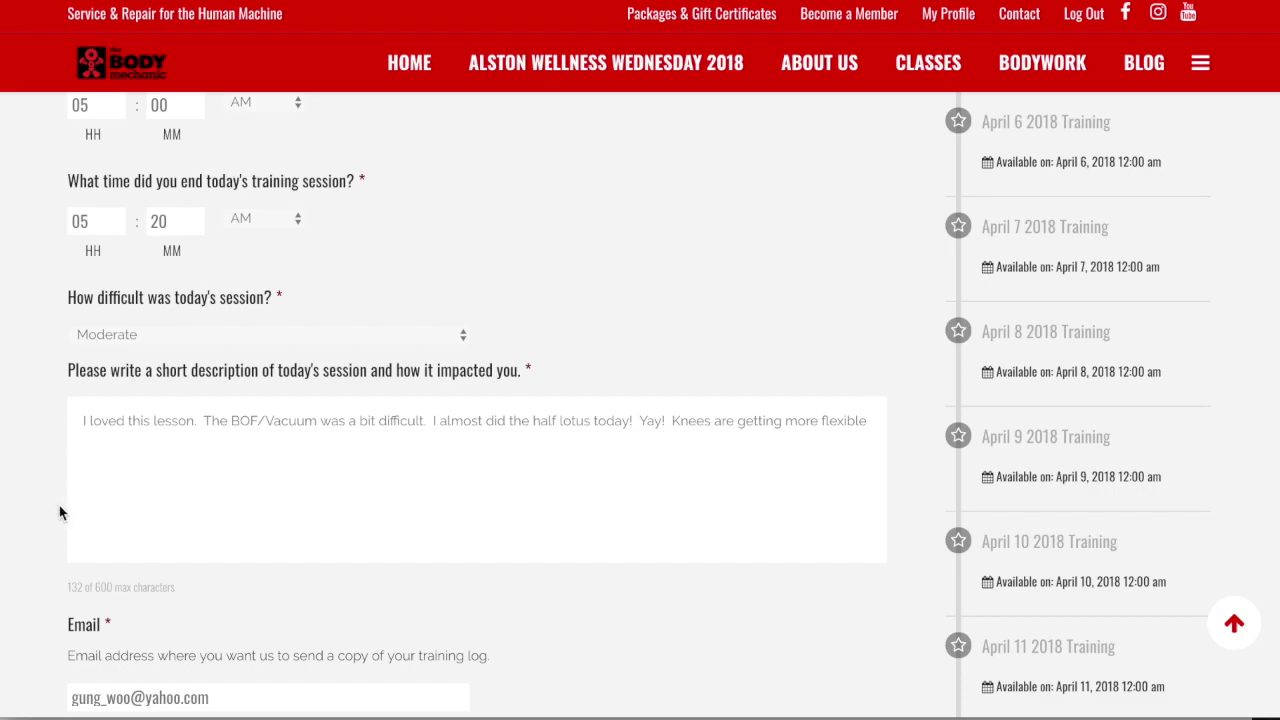
scroll(45, 503, "down", 2)
scroll(45, 501, "down", 3)
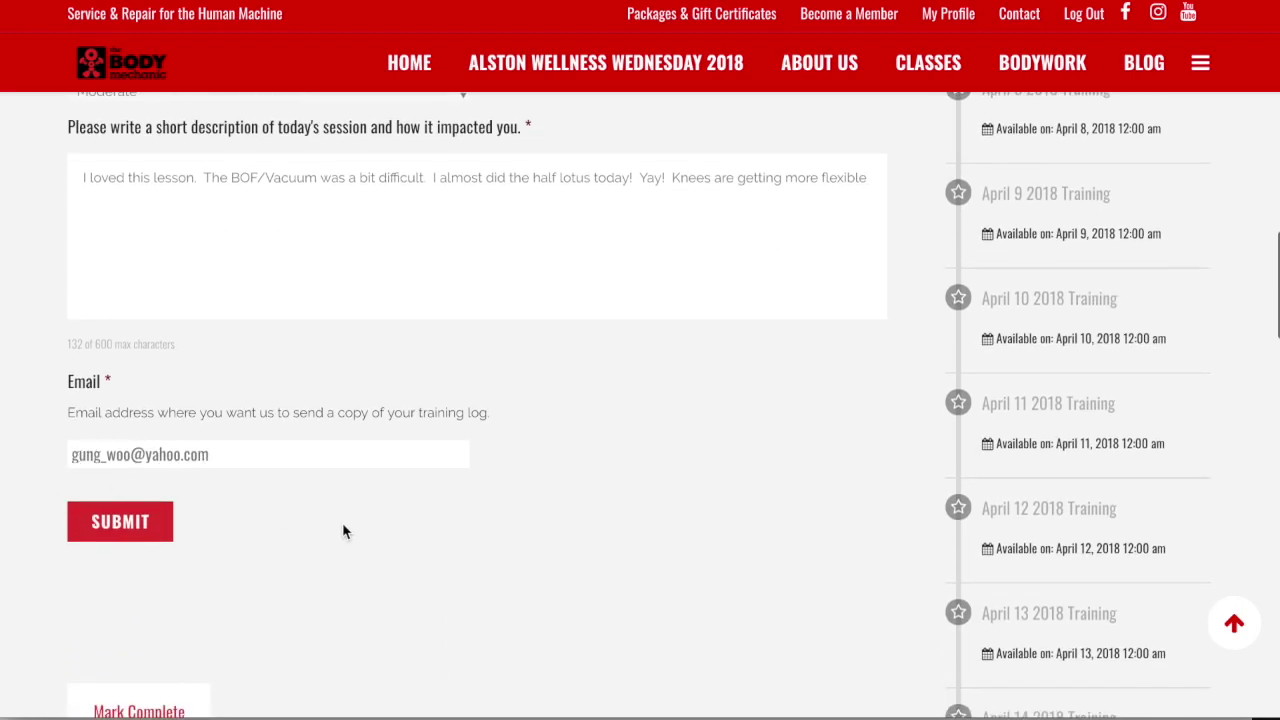
Submit the April 3 training log and confirm the session was successfully logged
scroll(300, 525, "down", 1)
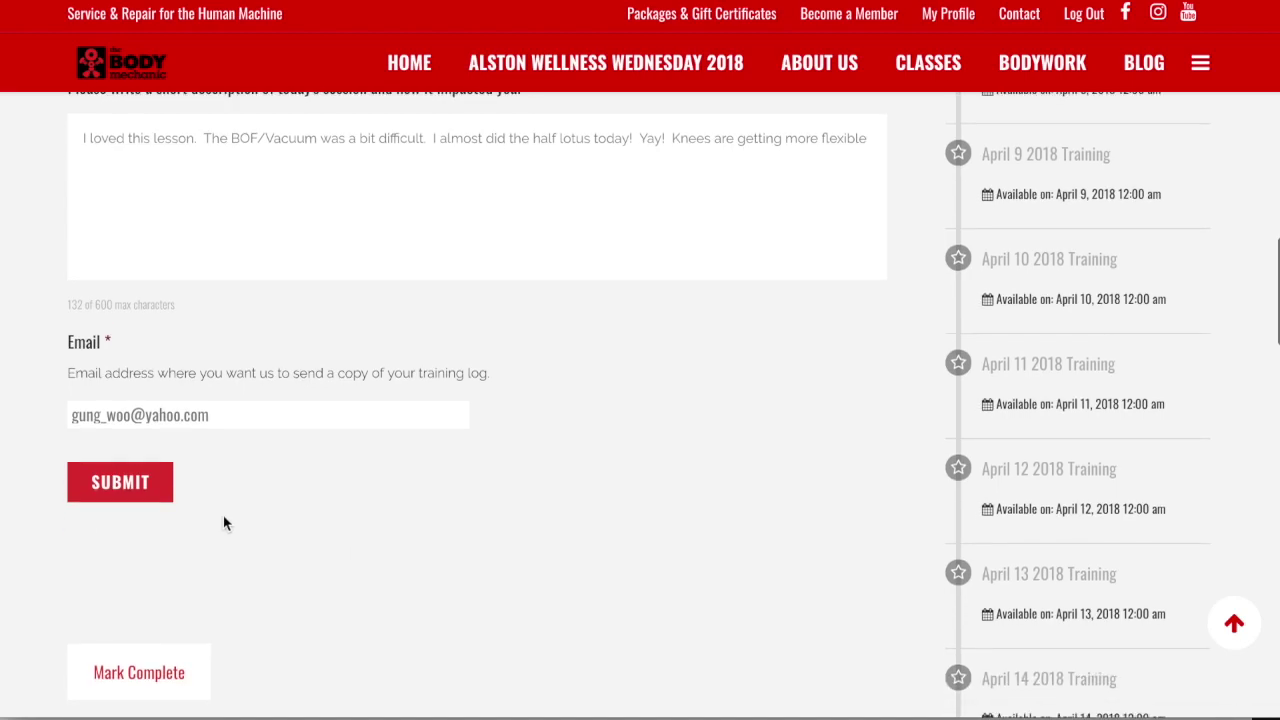
left_click(141, 489)
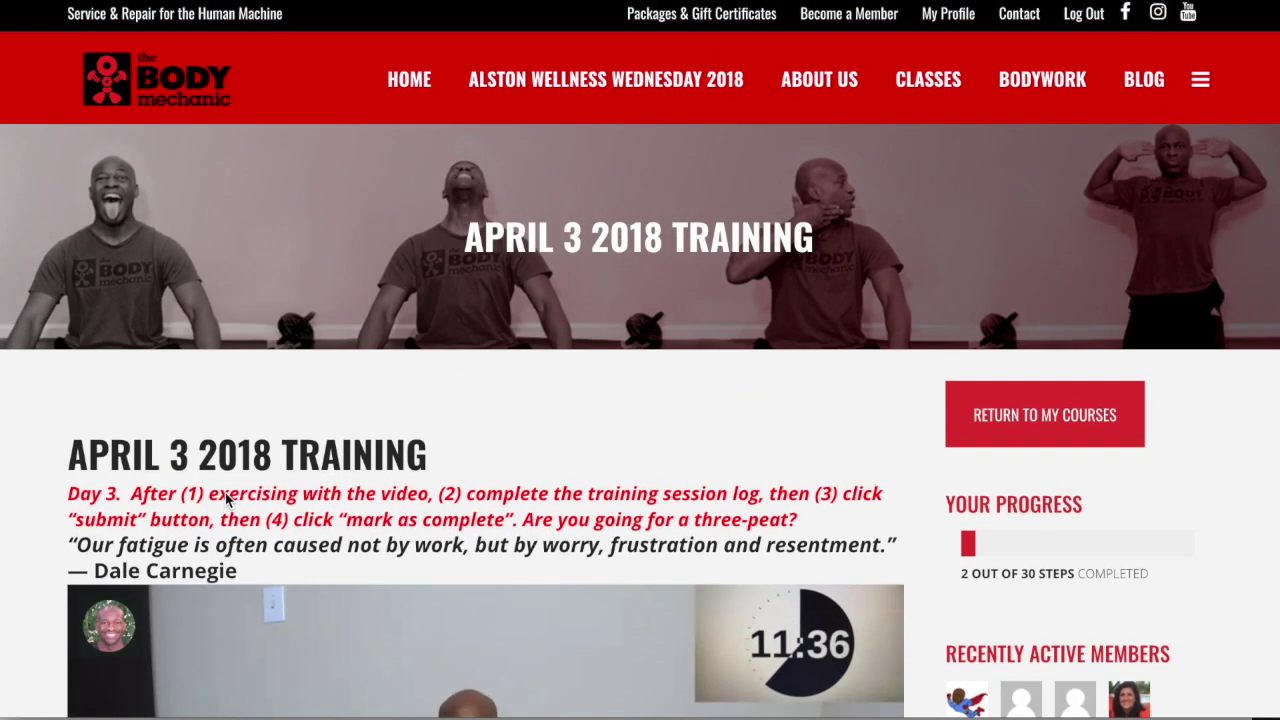
scroll(226, 497, "down", 3)
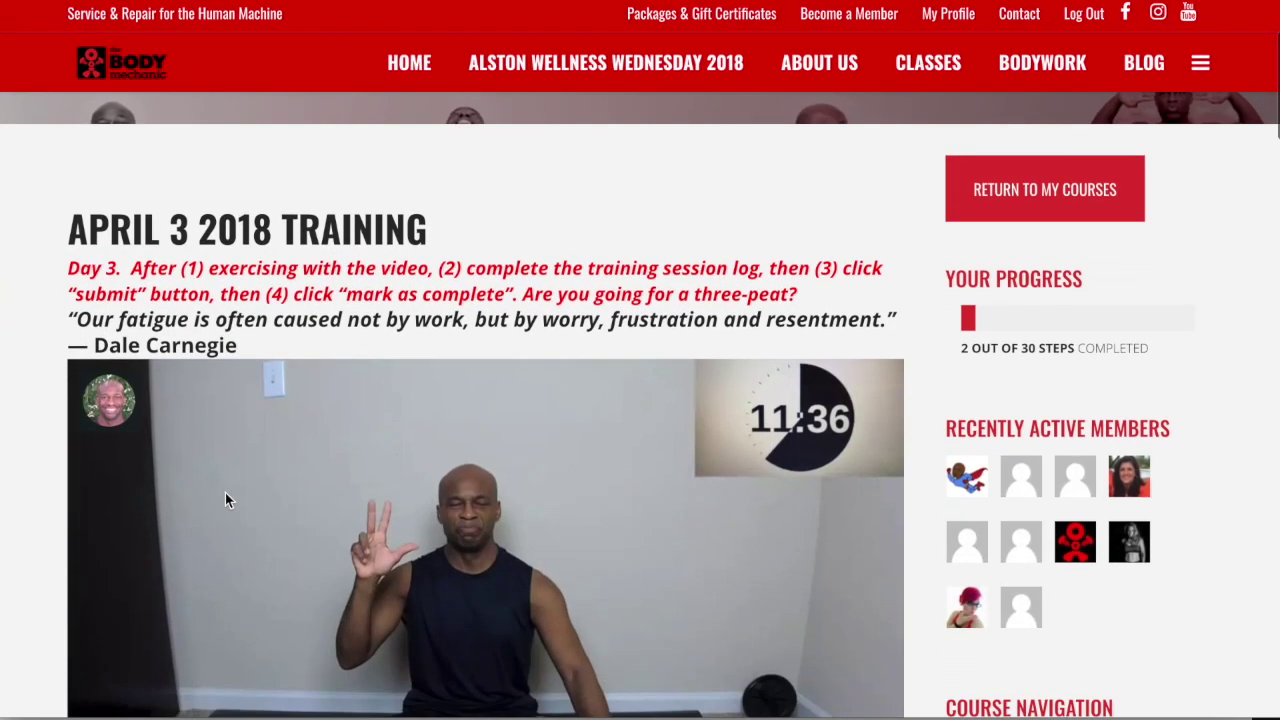
scroll(225, 492, "down", 3)
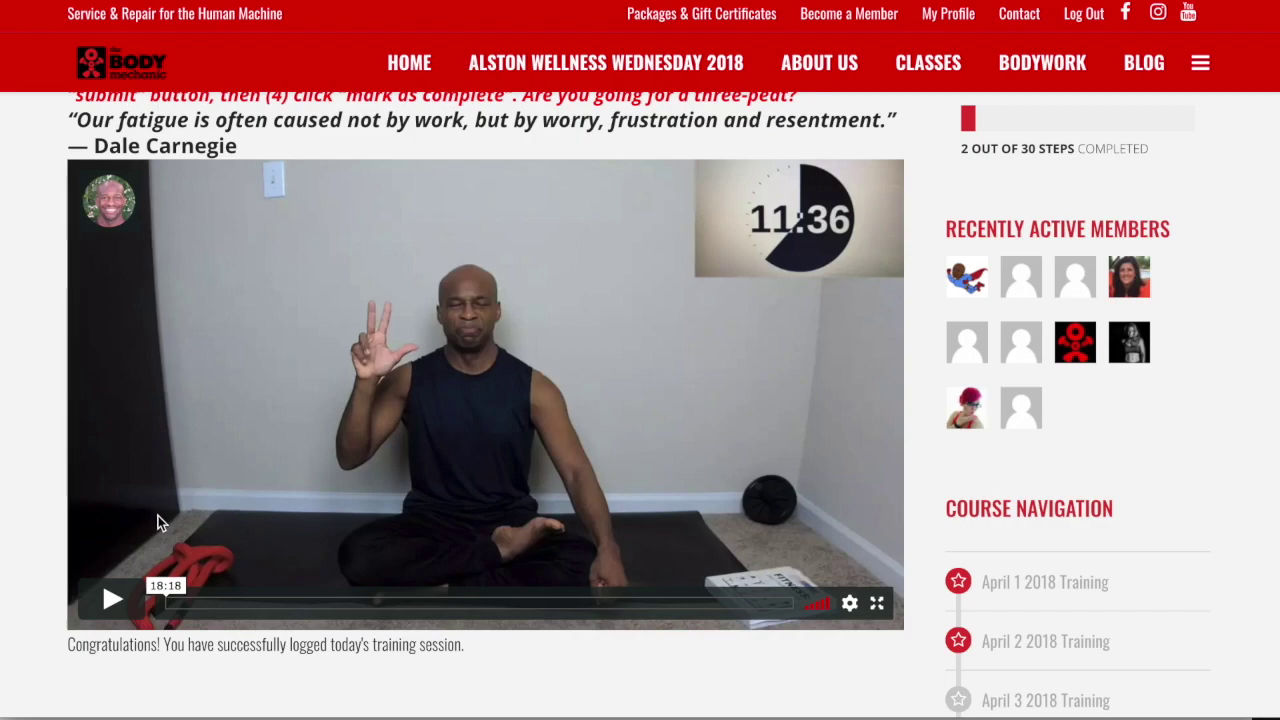
scroll(157, 521, "down", 5)
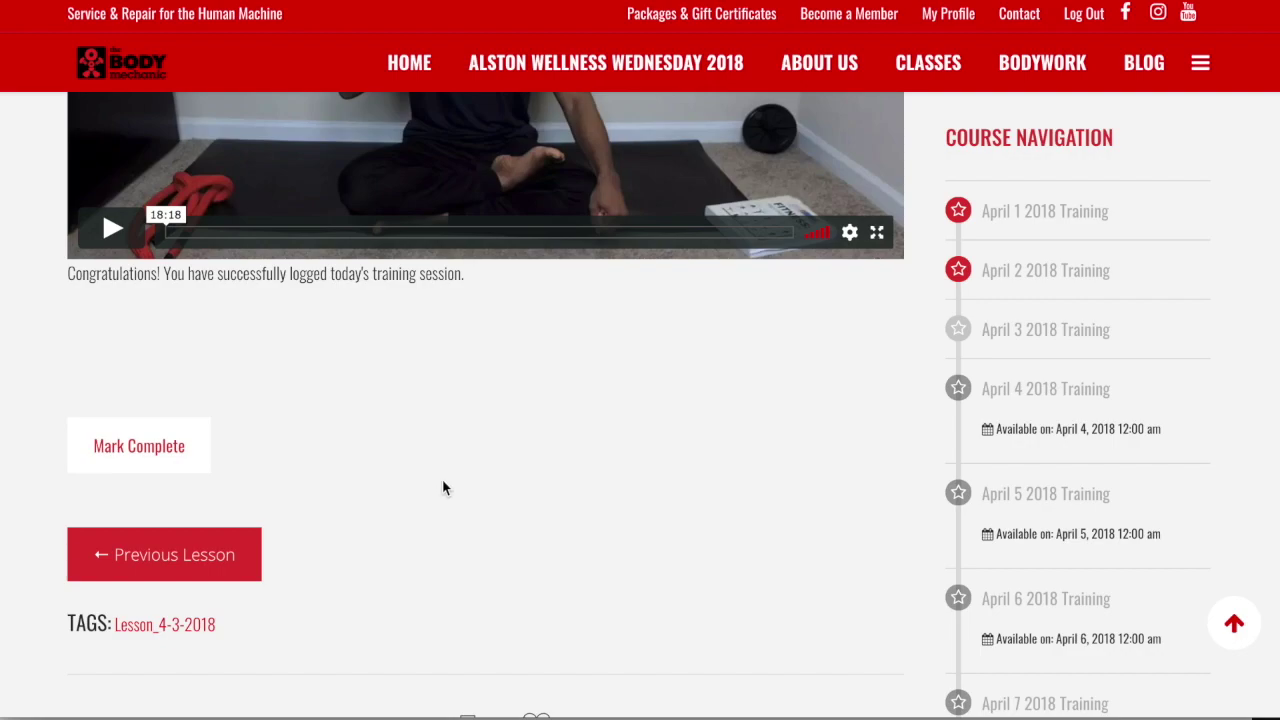
scroll(441, 479, "up", 1)
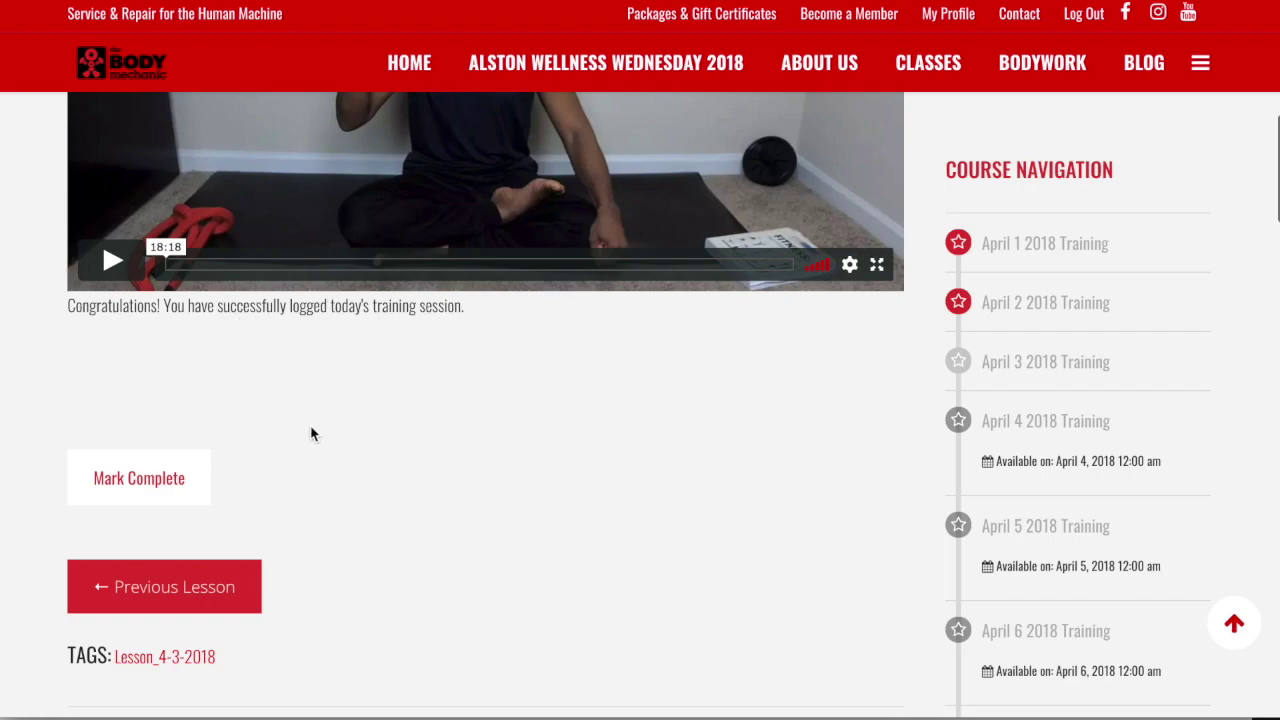
Mark the April 3 lesson complete for 50 points and dismiss the points notification
left_click(125, 480)
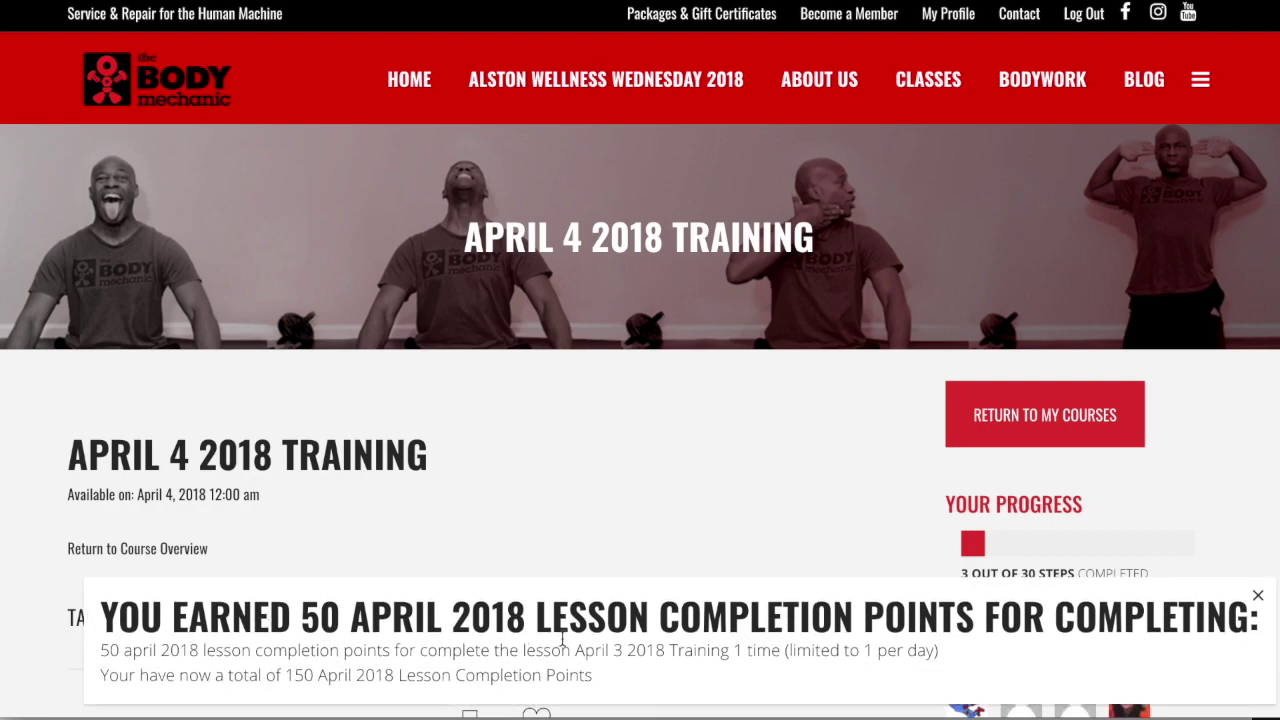
scroll(565, 640, "down", 1)
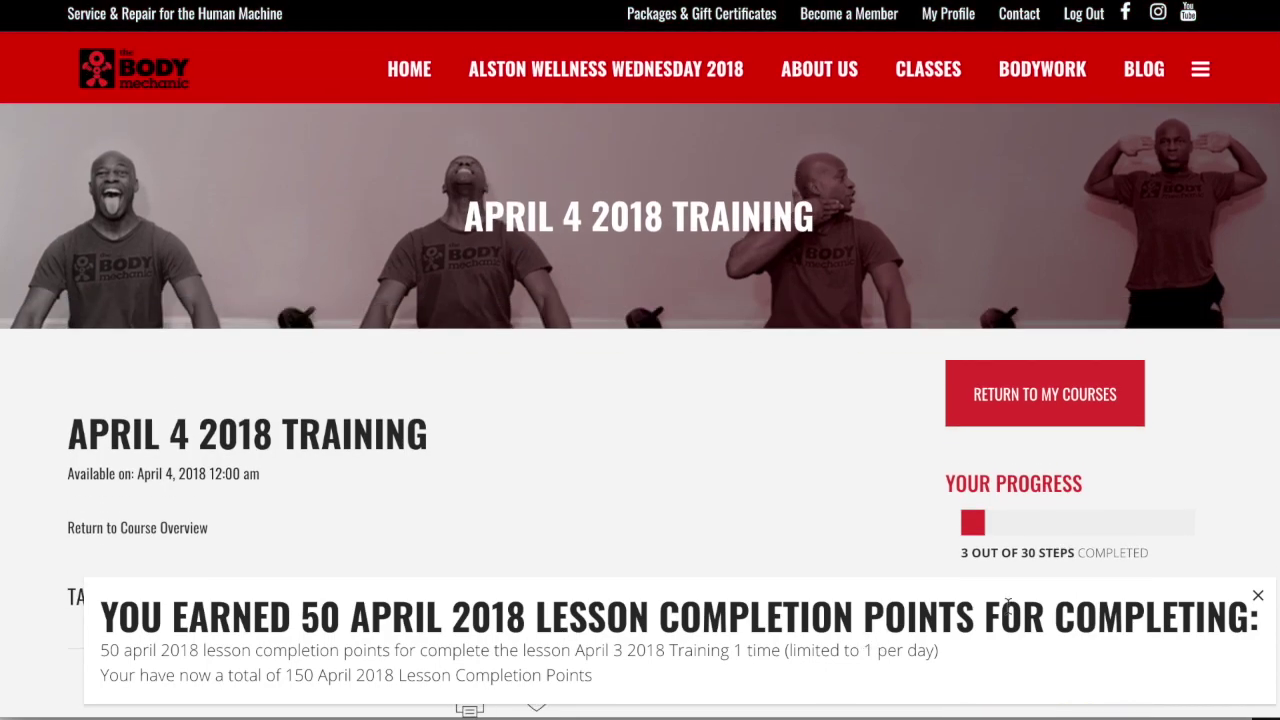
left_click(1259, 599)
scroll(749, 560, "down", 1)
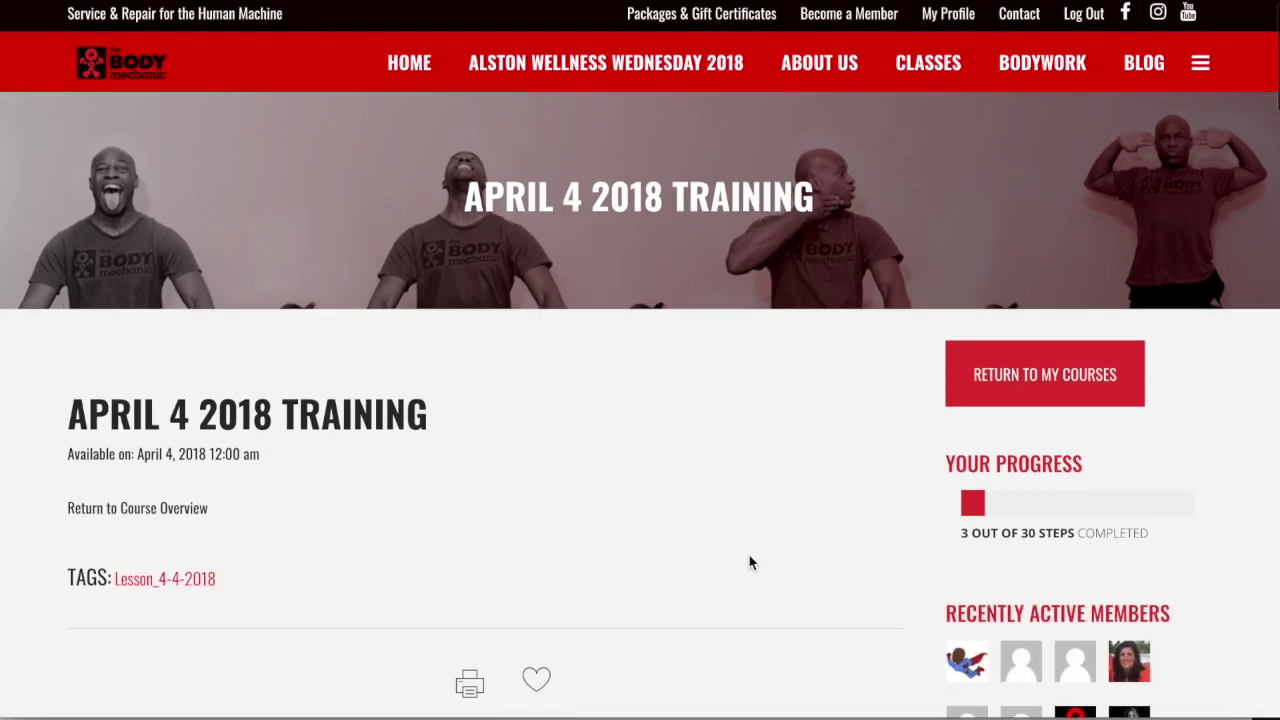
scroll(750, 563, "down", 1)
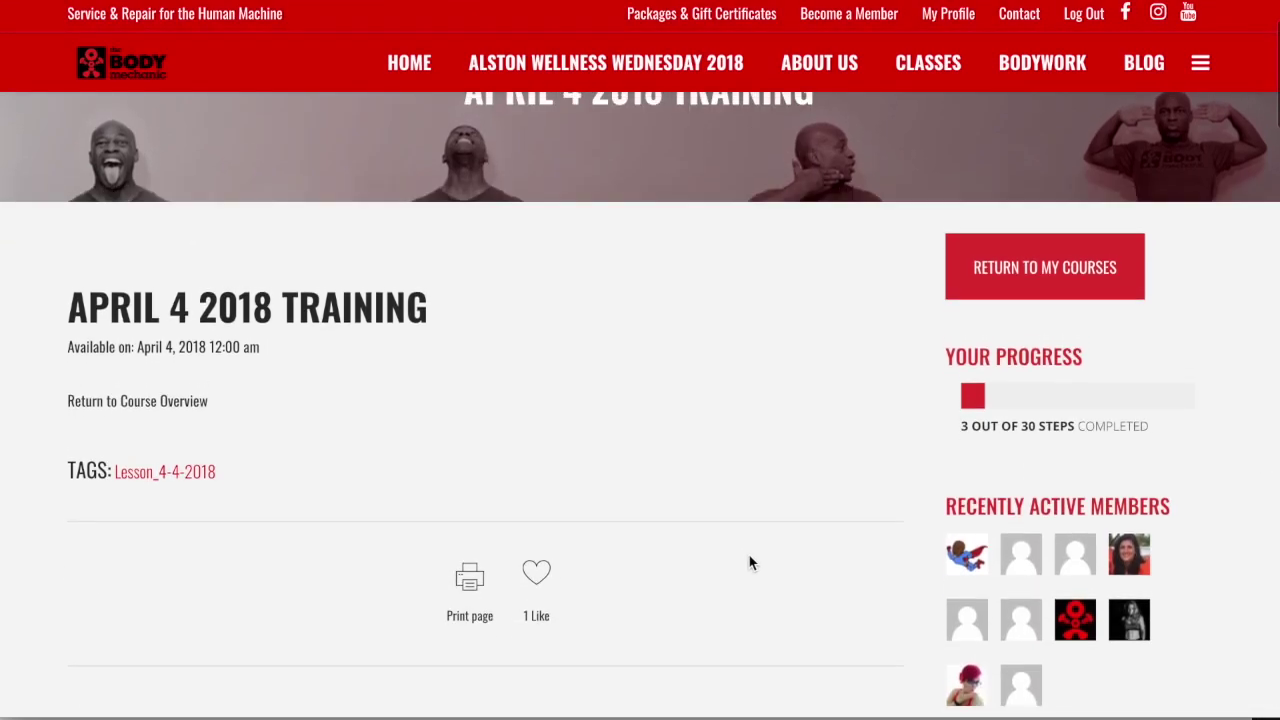
scroll(749, 560, "down", 1)
Return to My Courses and check the 450 Total Points figure
left_click(1040, 249)
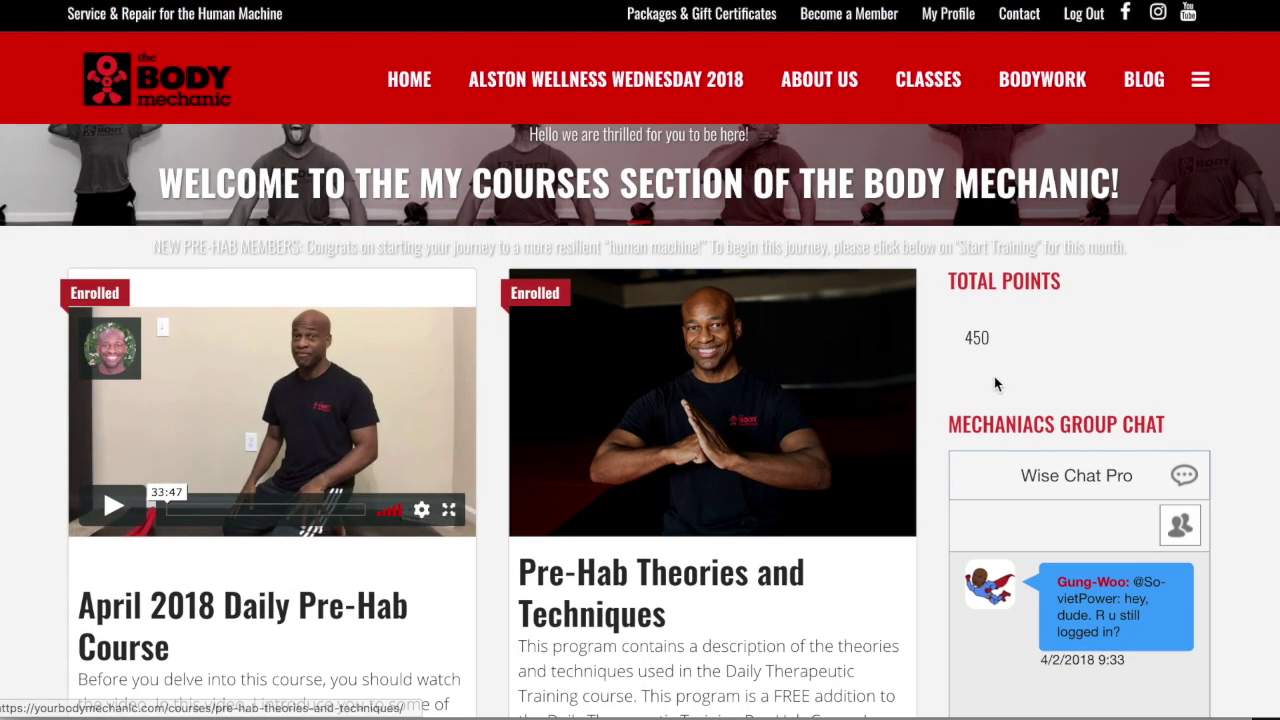
double_click(969, 338)
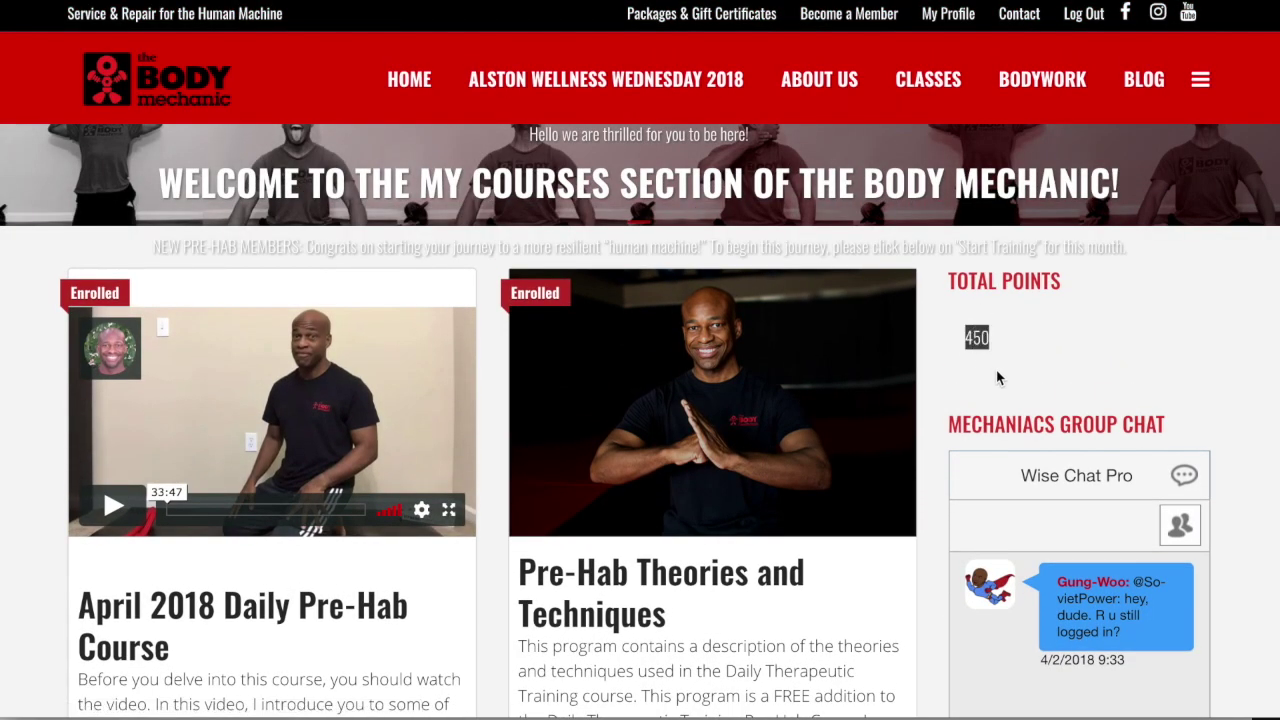
left_click(1245, 357)
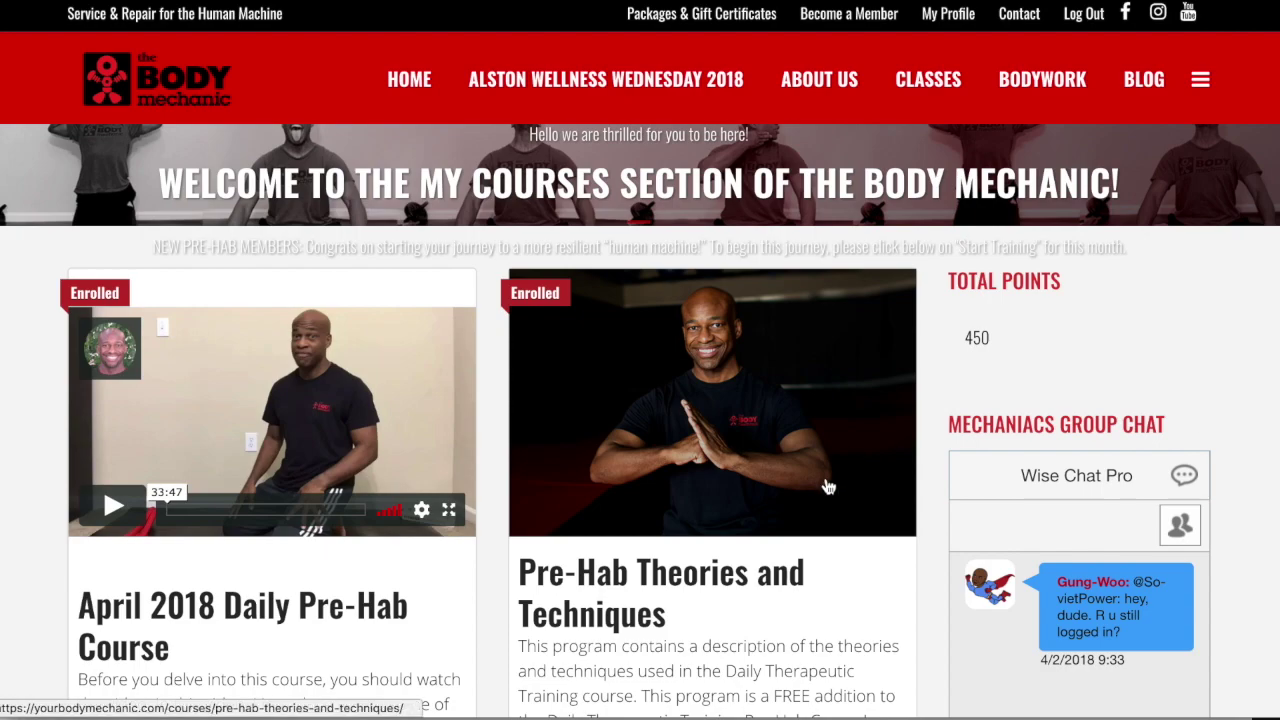
Open the This Month Leaders leaderboard from the Leaderboards section
scroll(829, 486, "down", 5)
scroll(829, 487, "down", 10)
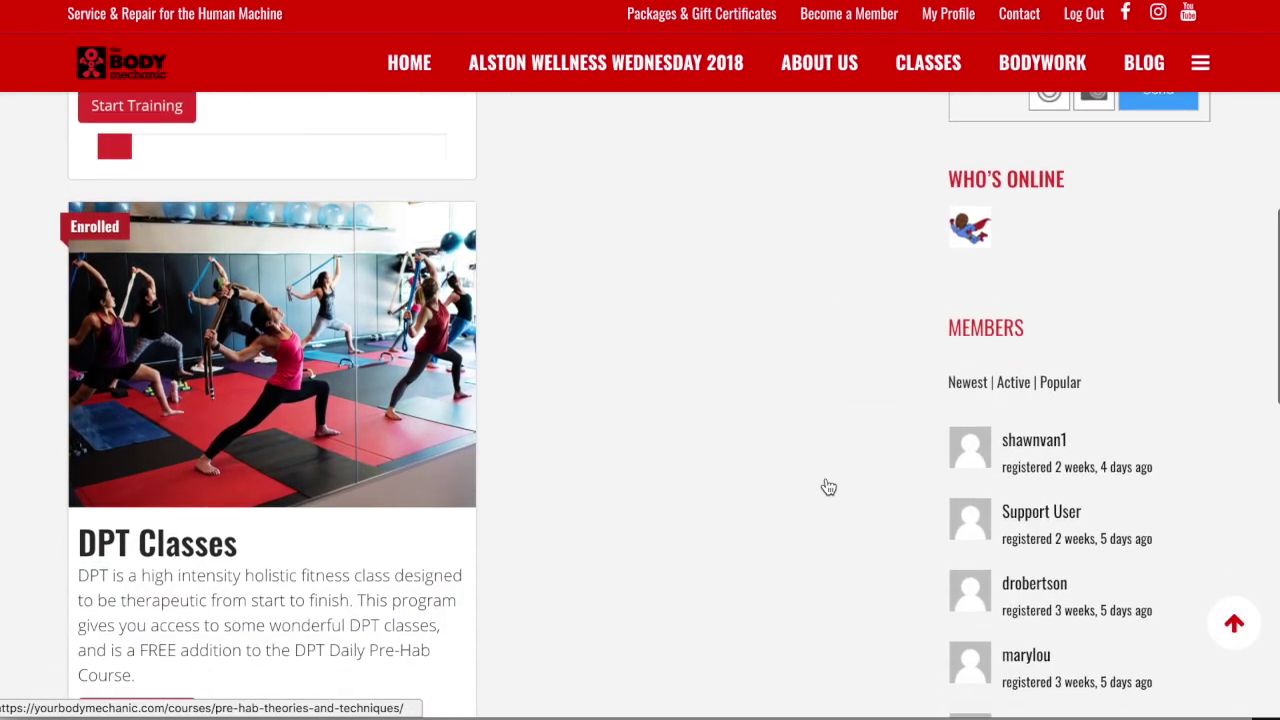
scroll(829, 488, "down", 2)
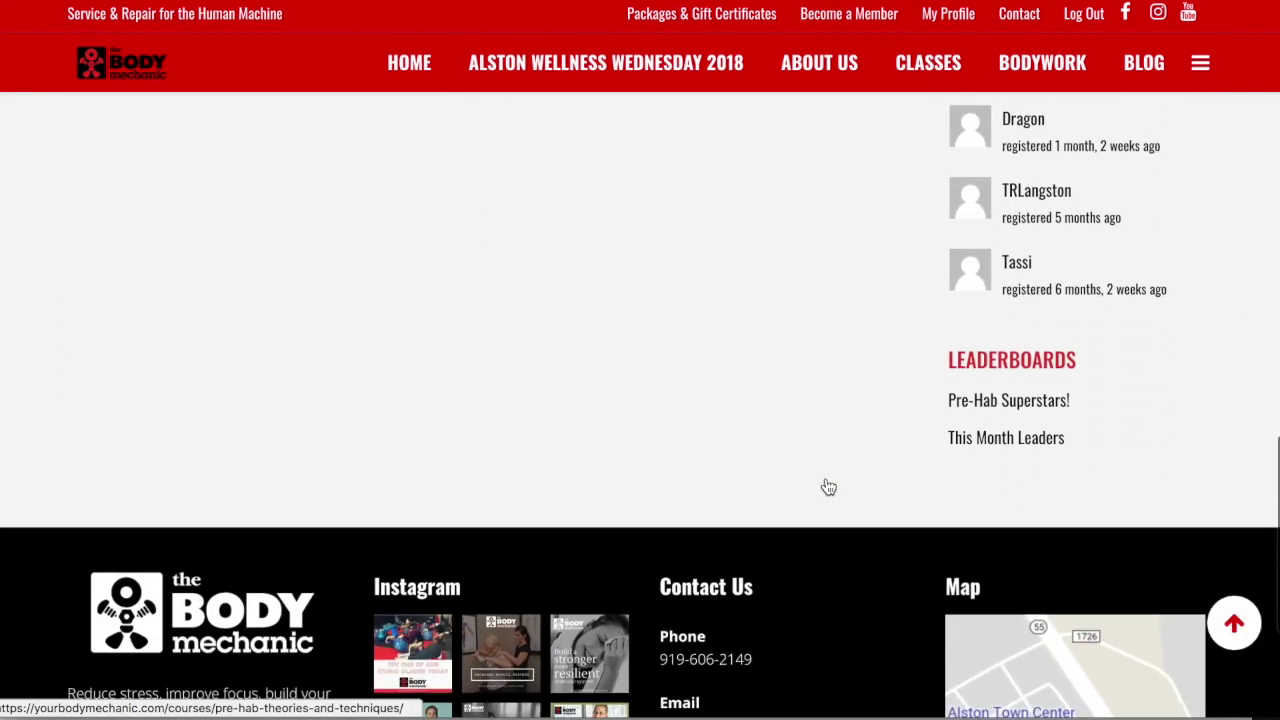
left_click(995, 440)
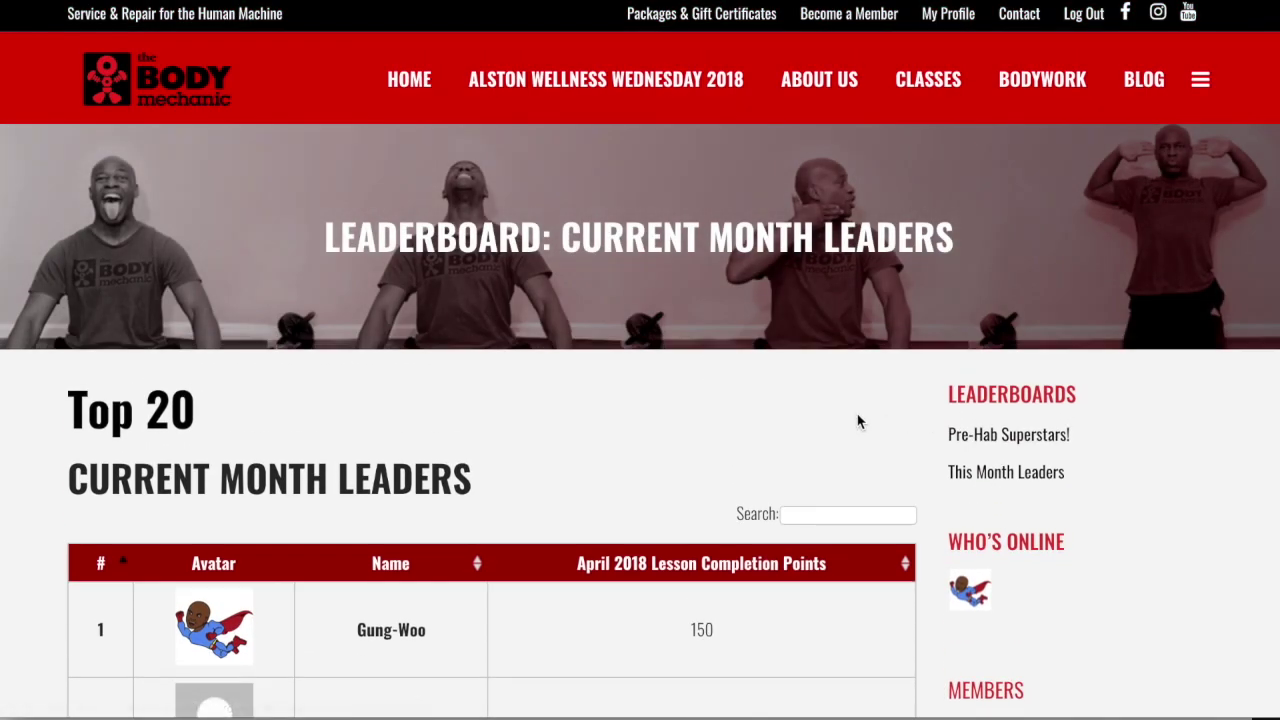
Scroll through the Top 20 Current Month Leaders table, led by 150 April lesson points
scroll(857, 421, "down", 5)
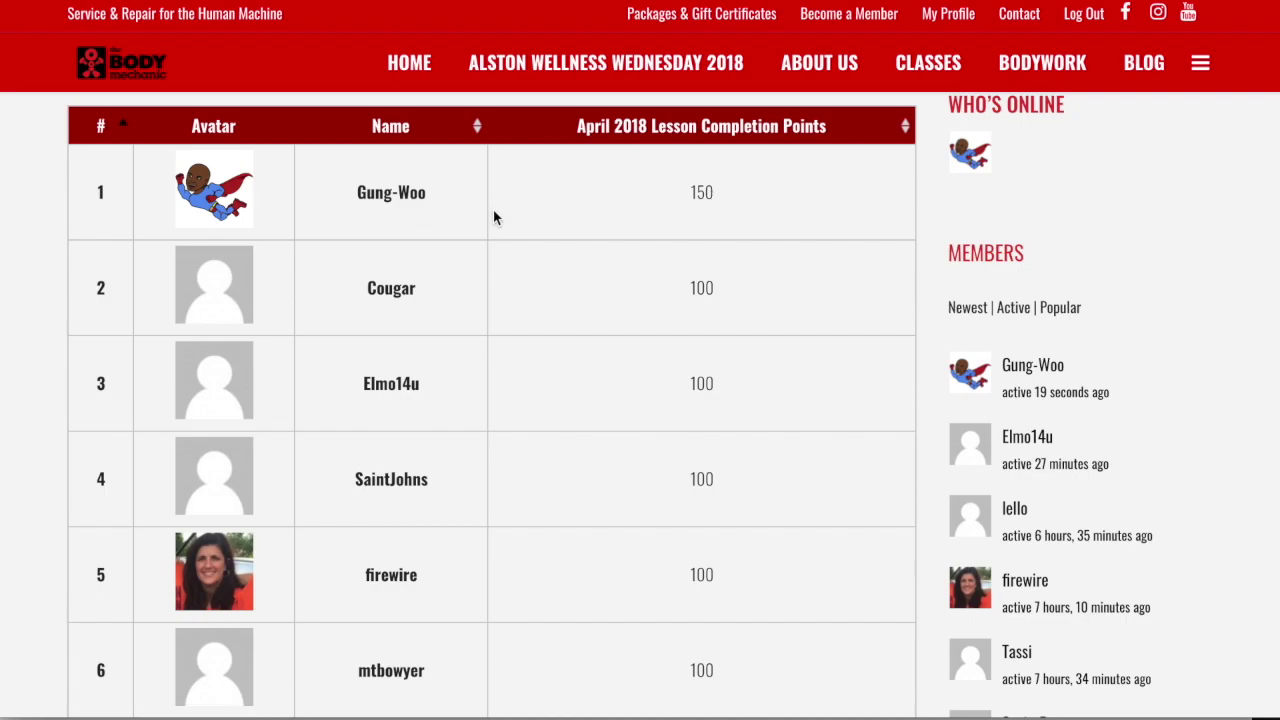
scroll(547, 232, "down", 3)
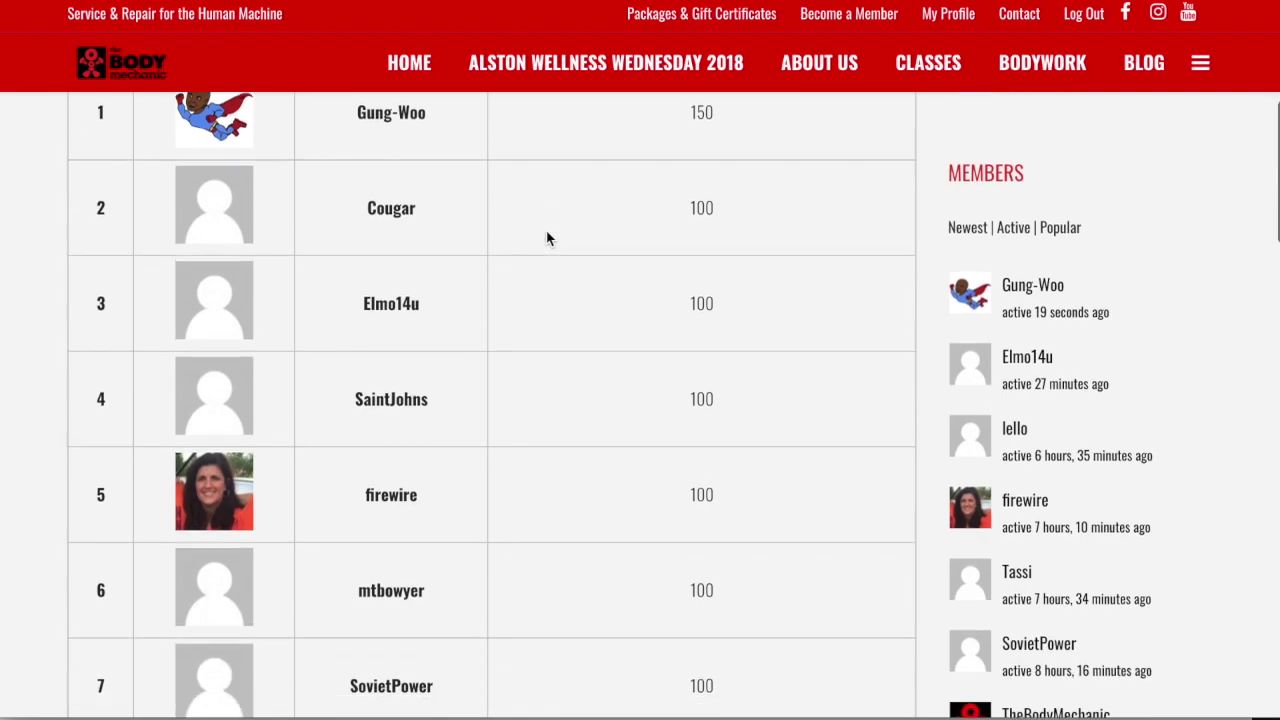
scroll(688, 357, "up", 2)
scroll(690, 358, "up", 2)
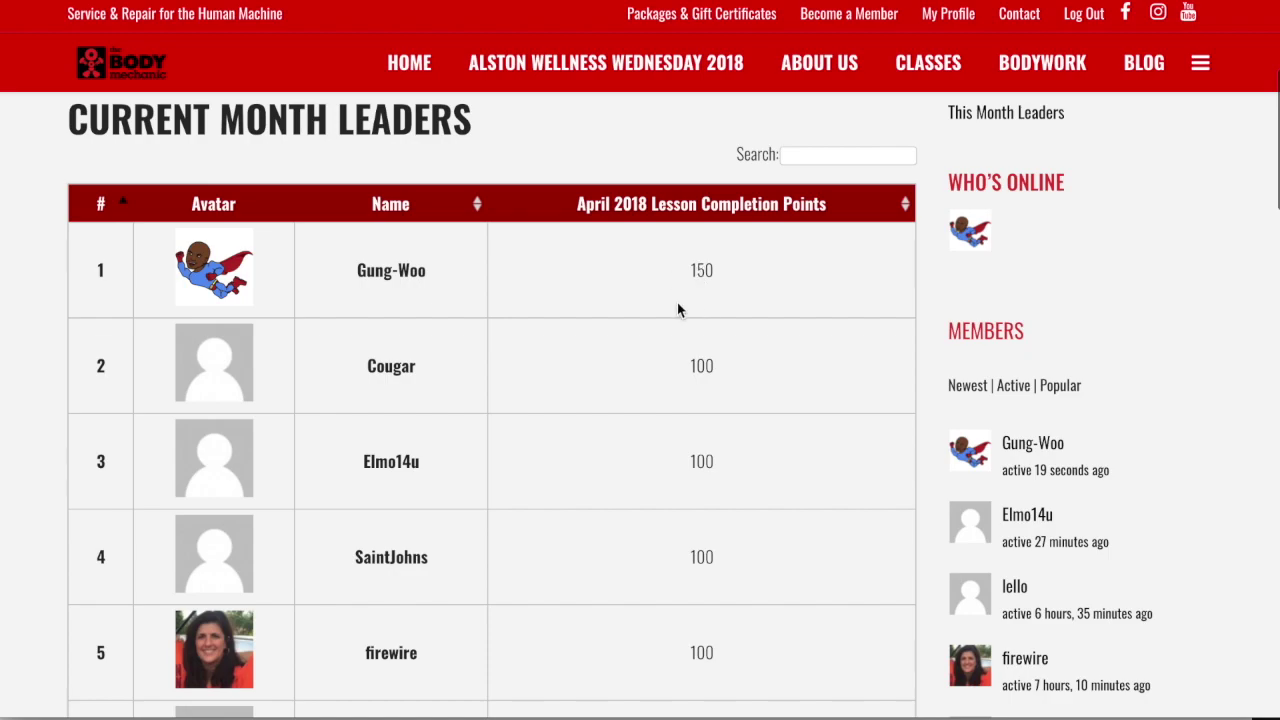
scroll(727, 356, "down", 6)
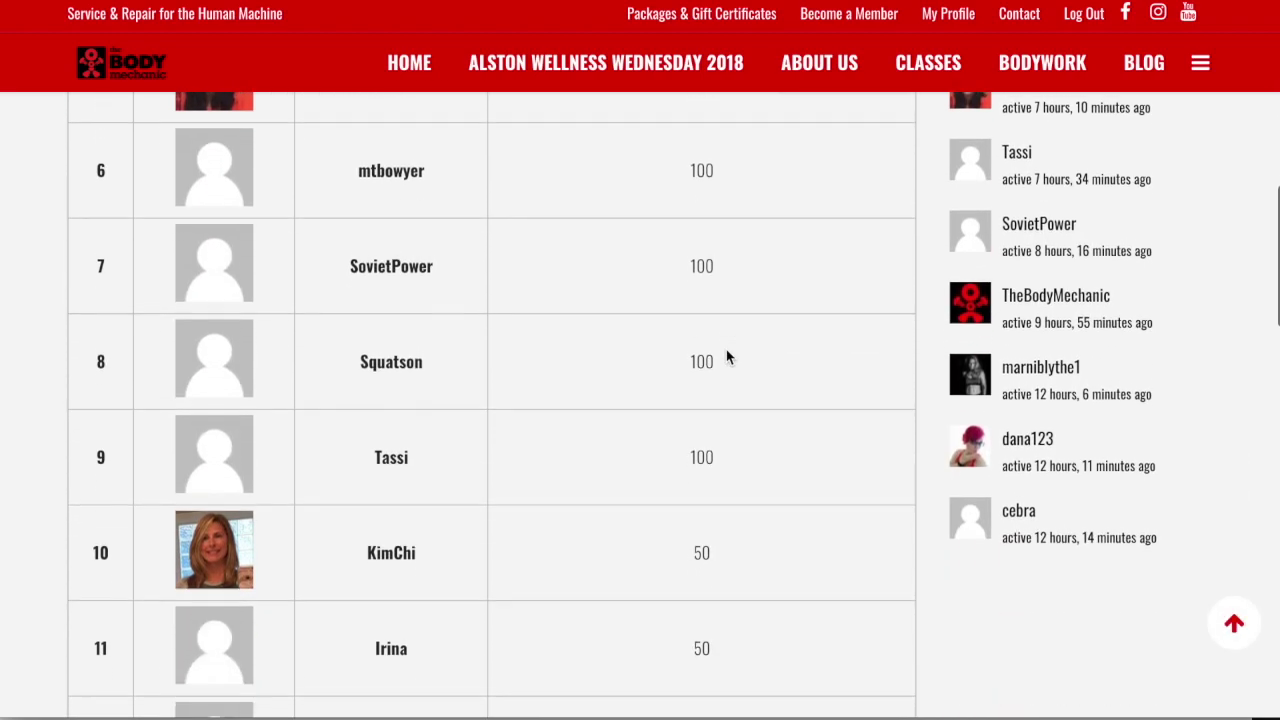
scroll(726, 351, "up", 6)
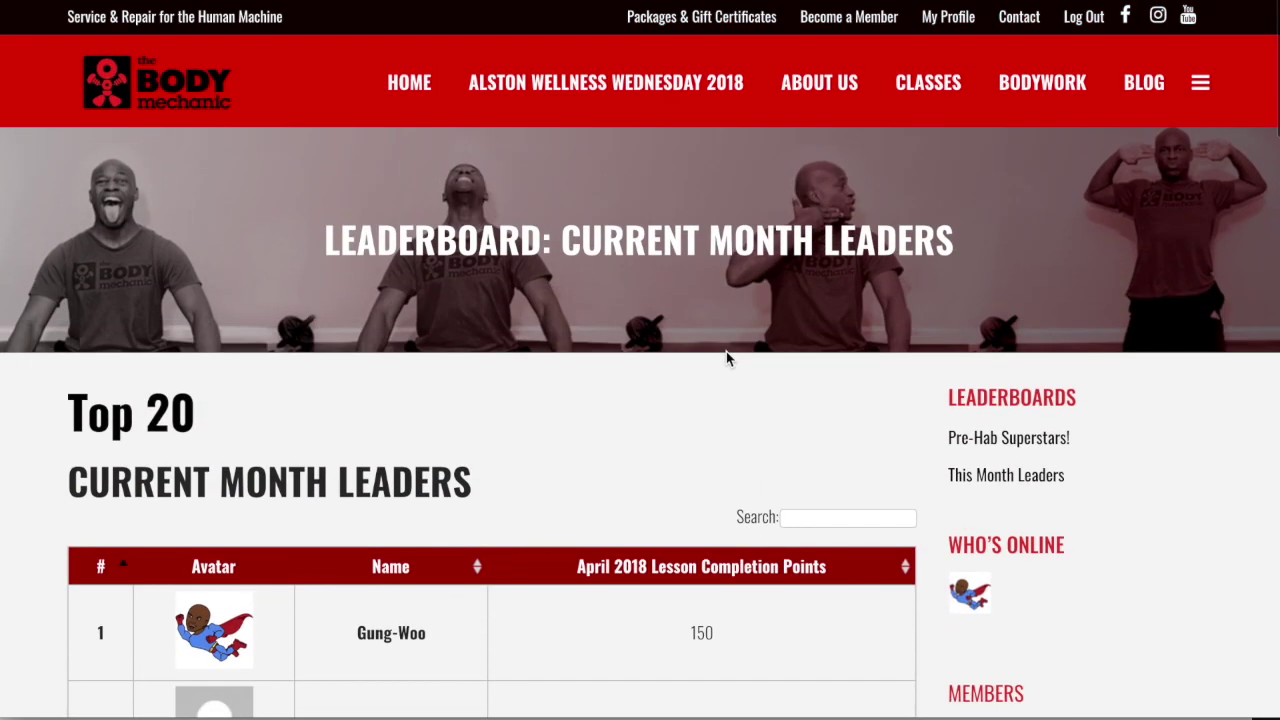
scroll(727, 358, "down", 1)
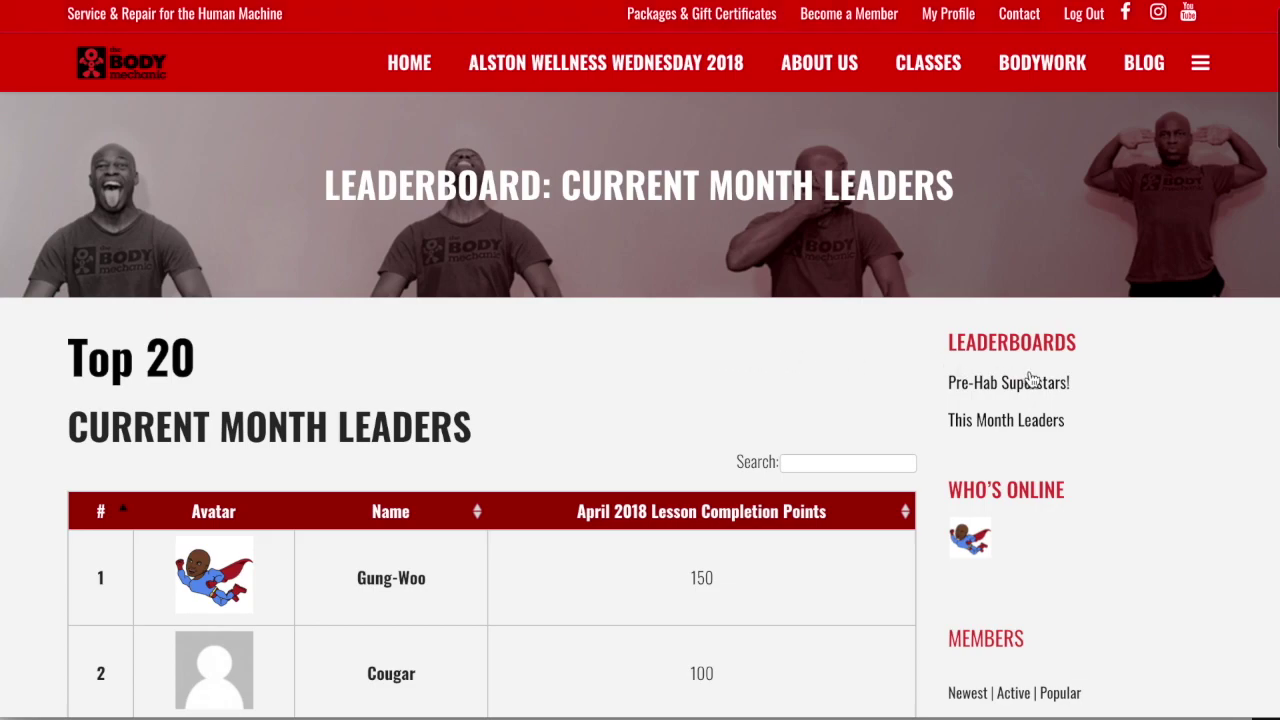
Open the Pre-Hab Superstars! Top 20 leaderboard and review it, led by 13000 lifetime points
left_click(977, 386)
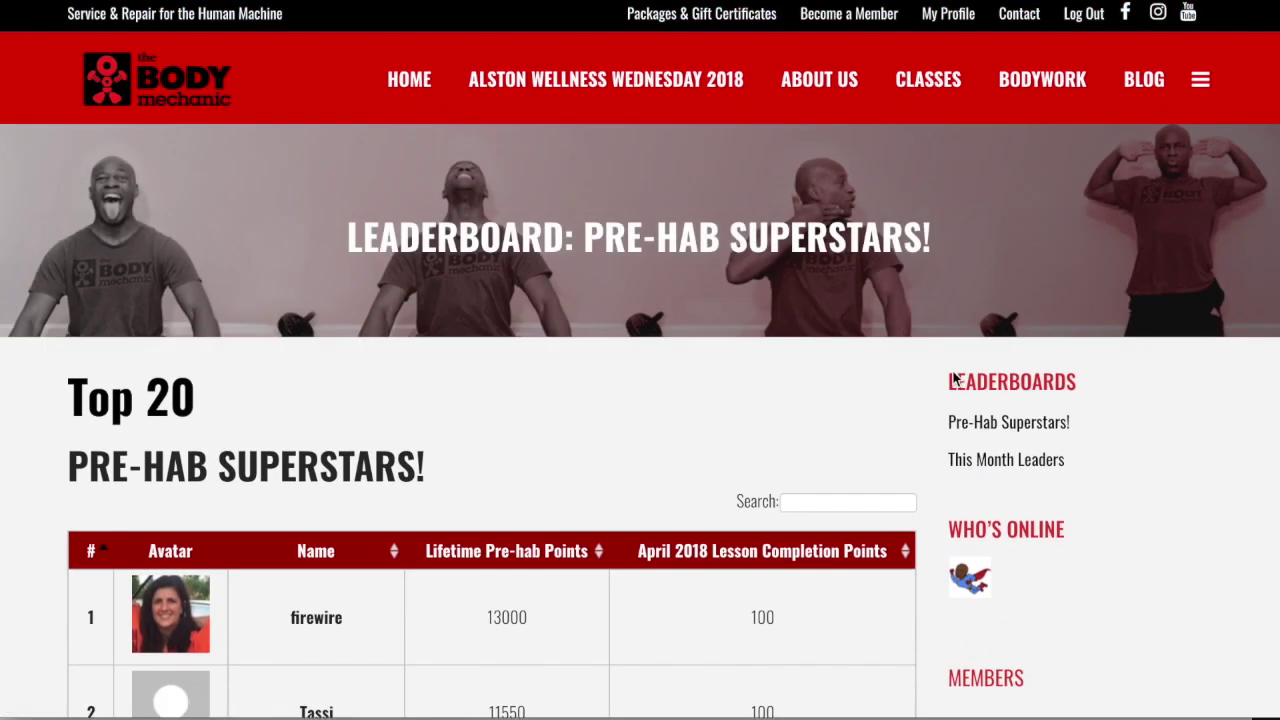
scroll(911, 390, "down", 4)
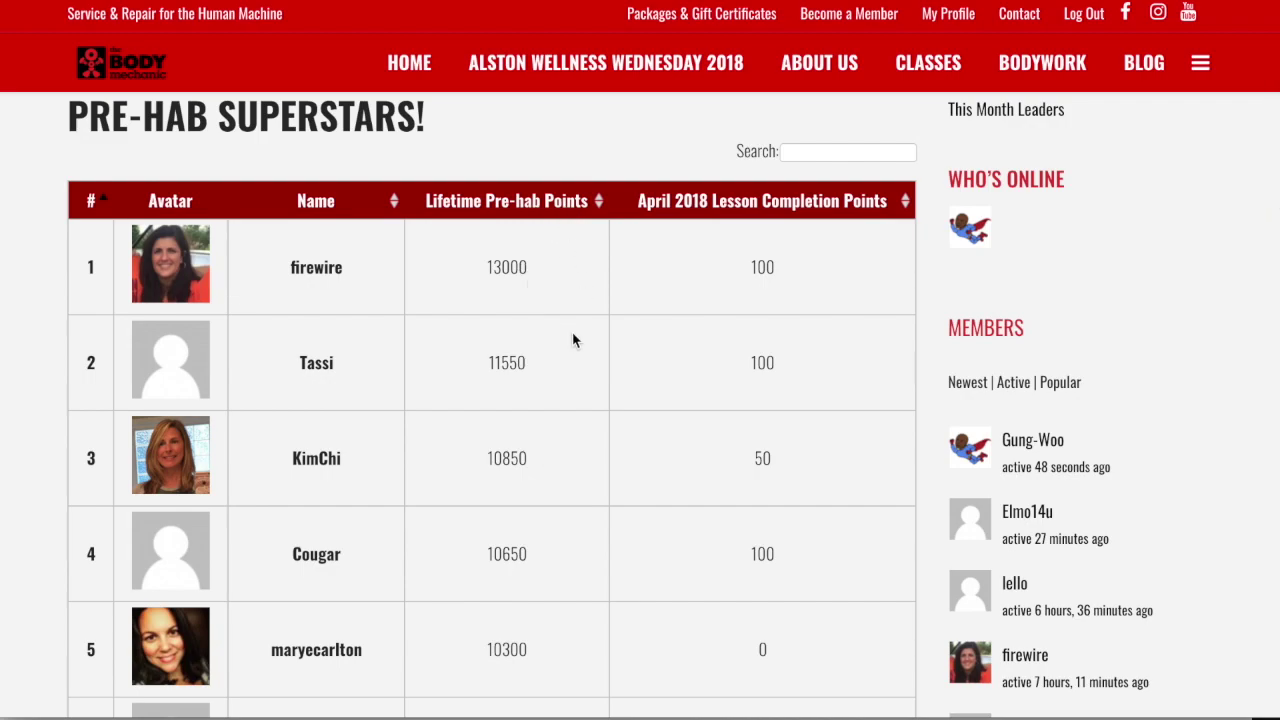
scroll(573, 340, "down", 1)
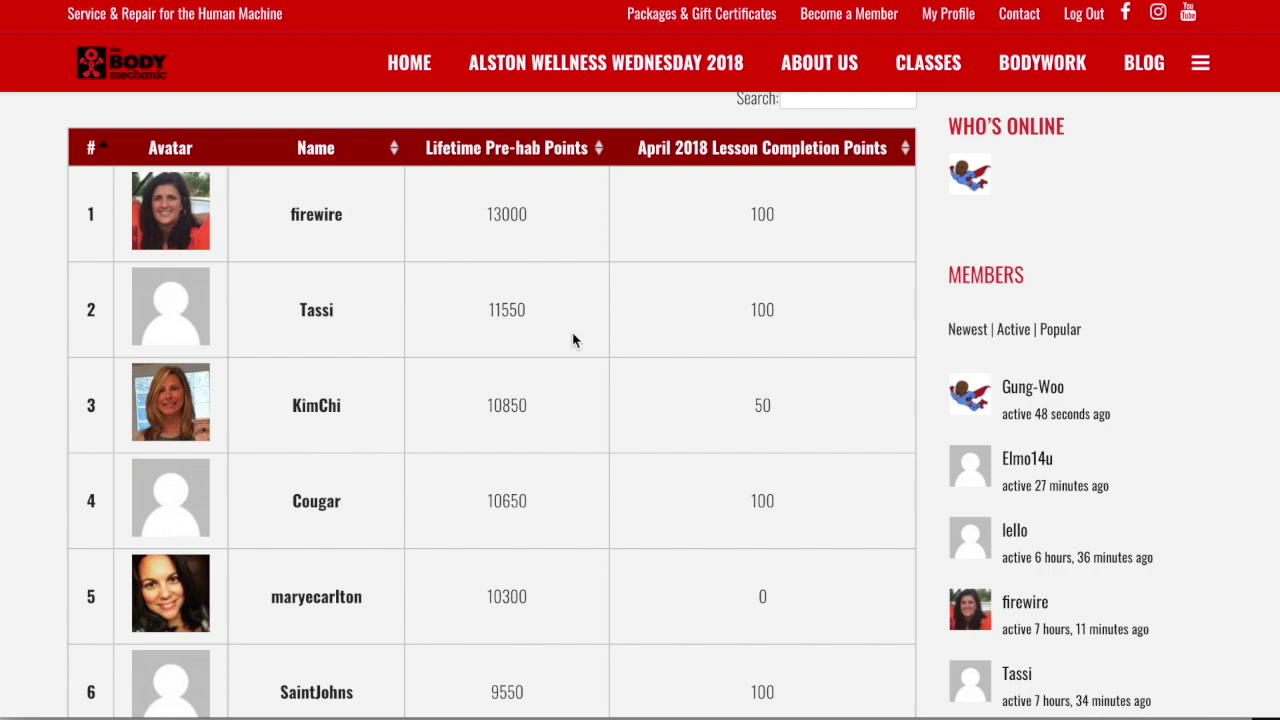
scroll(573, 340, "down", 1)
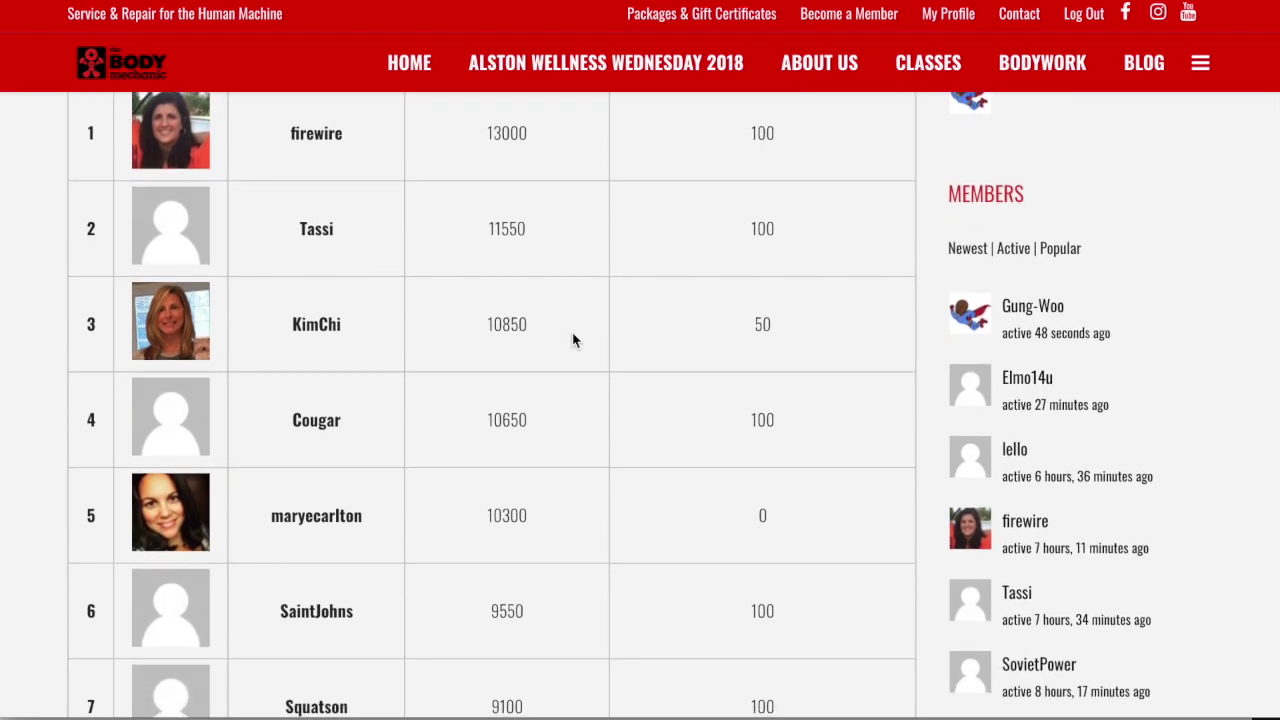
scroll(573, 340, "down", 6)
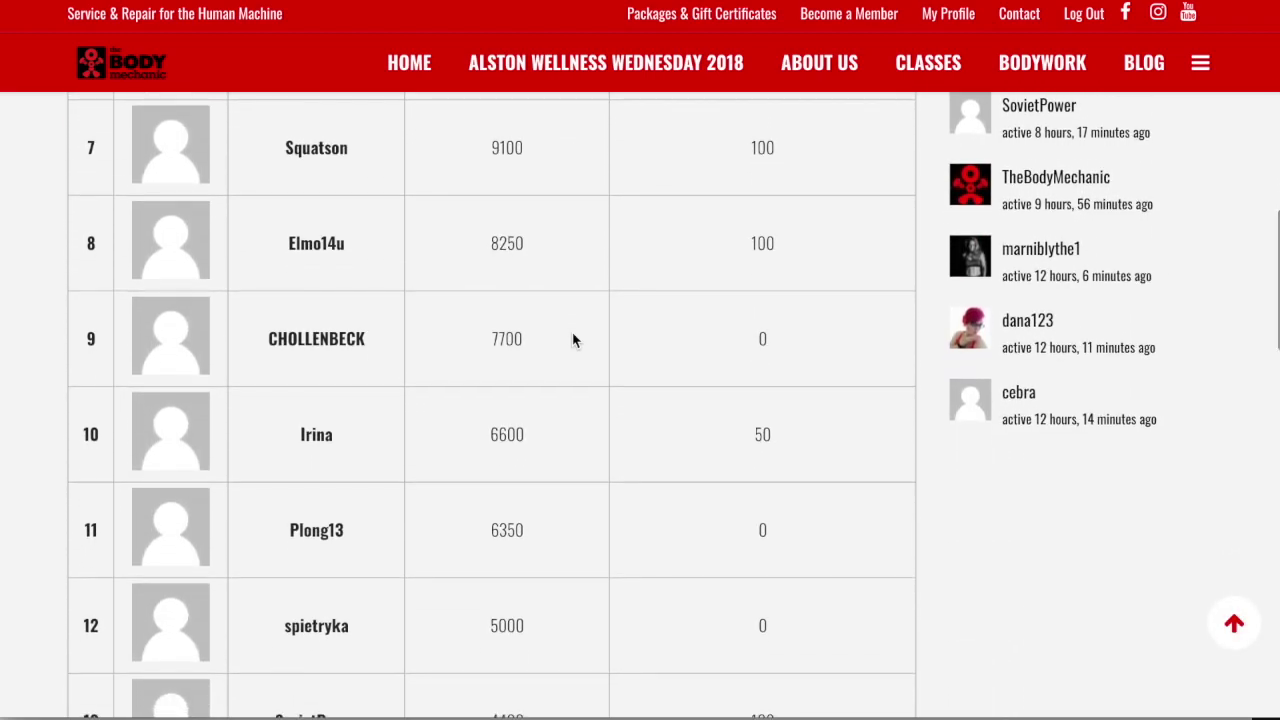
scroll(573, 340, "up", 5)
scroll(573, 340, "down", 8)
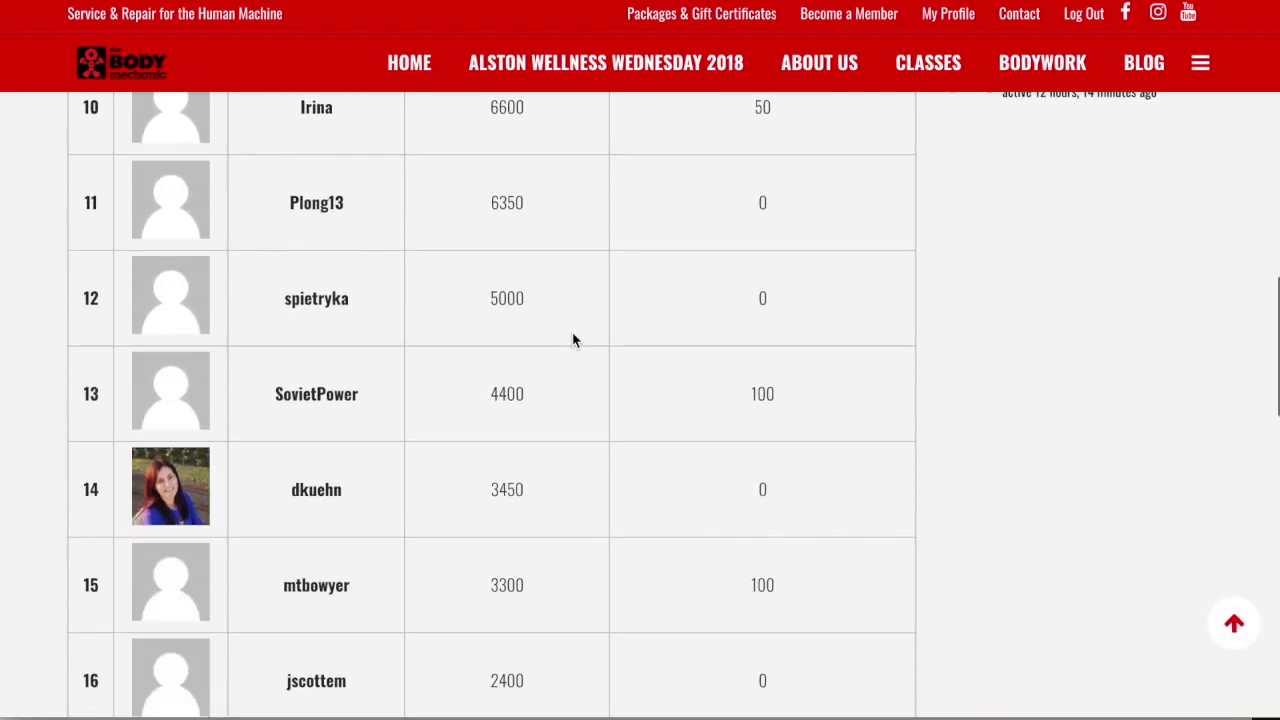
scroll(573, 340, "down", 1)
scroll(573, 340, "up", 15)
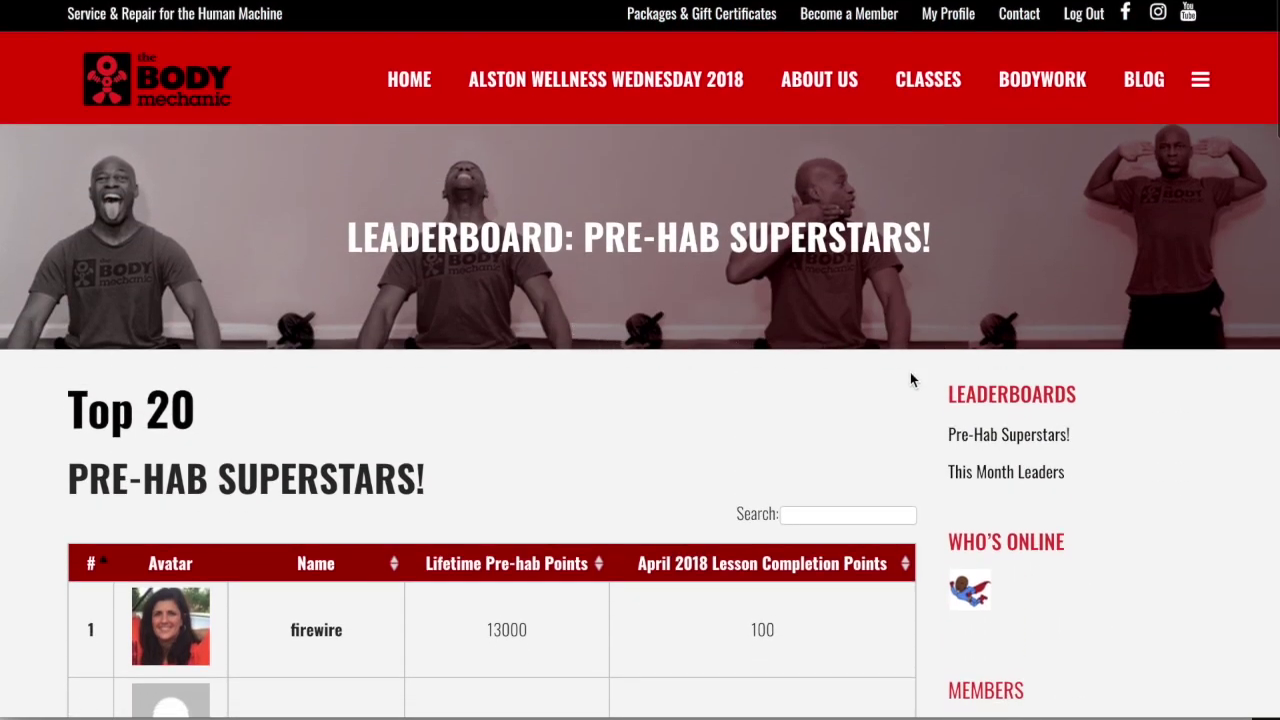
scroll(890, 380, "down", 5)
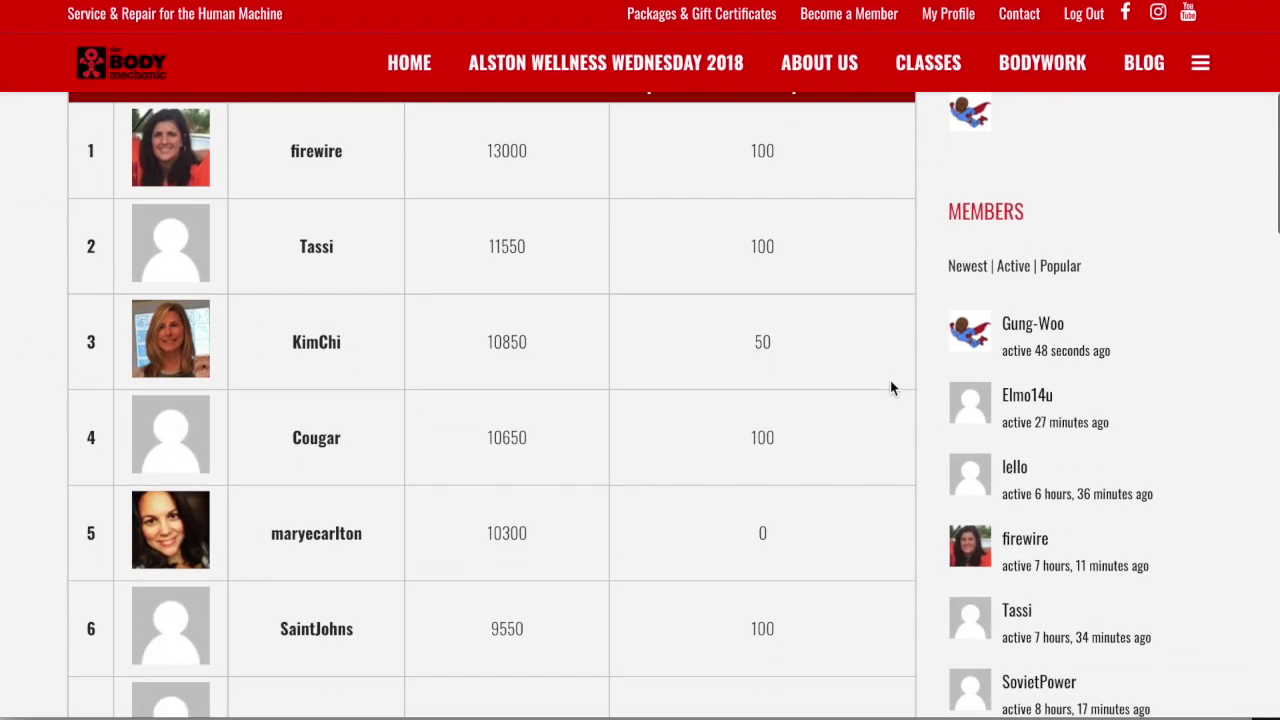